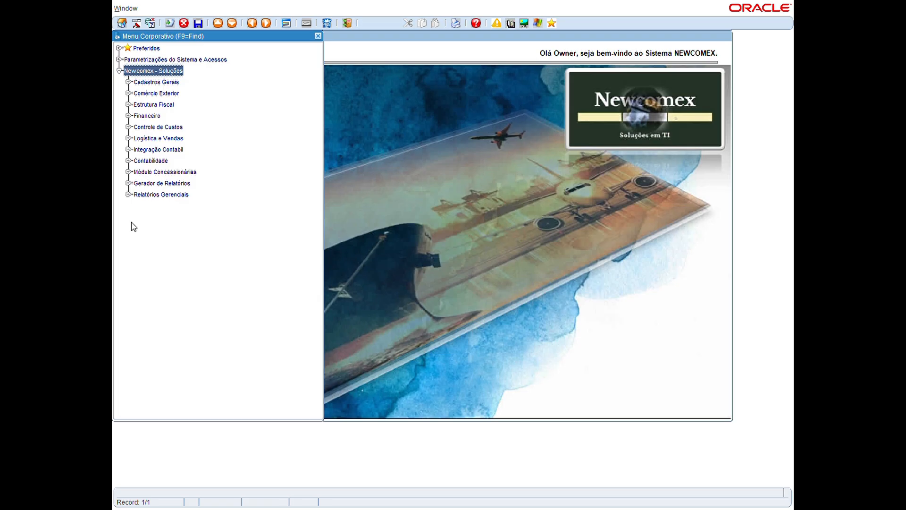
Open Cadastro de Produtos under Logística e Vendas, Estrutura de Produtos, and query product code 1475.
{"action": "left_click", "coordinate": [128, 139]}
{"action": "left_click", "coordinate": [138, 149]}
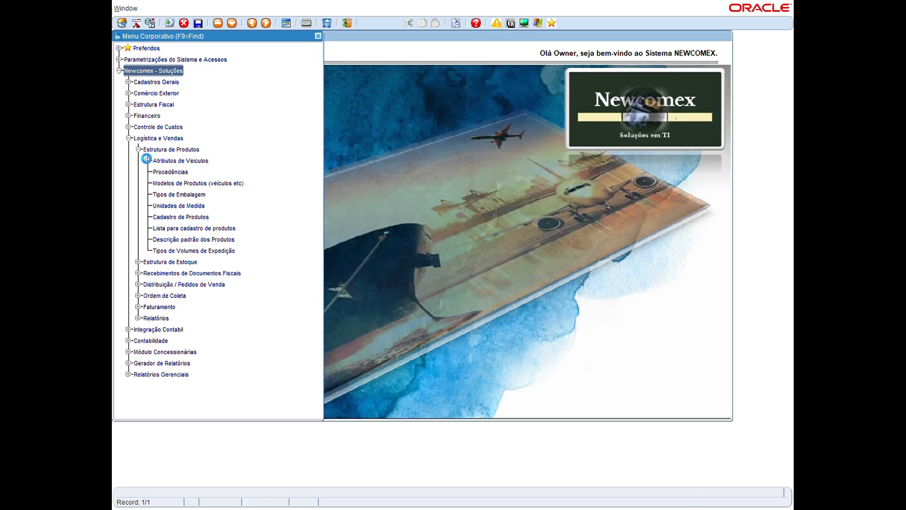
{"action": "double_click", "coordinate": [170, 219]}
{"action": "key", "text": "F7"}
{"action": "type", "text": "1475"}
{"action": "key", "text": "F8"}
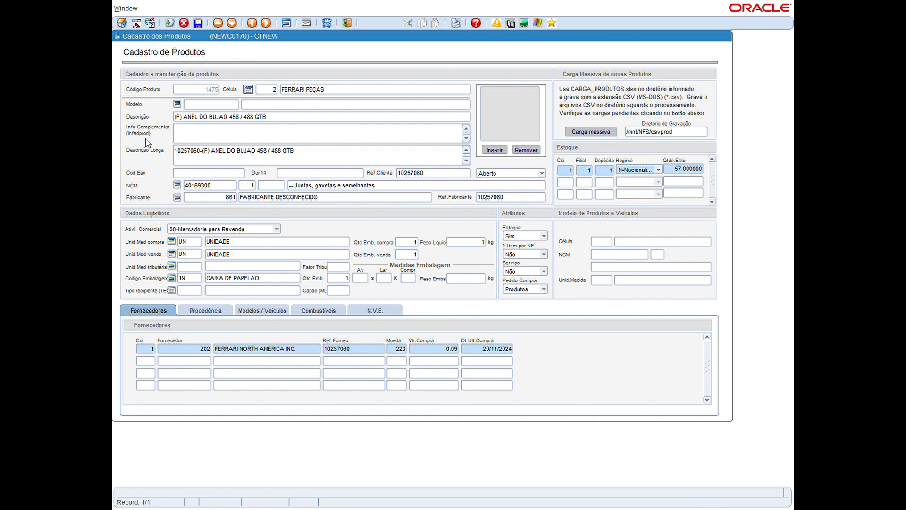
Check the product's description, Procedência, CST-ICMS de Entrada and CFOP Compra, and close the product registration.
{"action": "left_click_drag", "start_coordinate": [270, 117], "coordinate": [176, 123]}
{"action": "left_click", "coordinate": [218, 310]}
{"action": "key", "text": "Tab"}
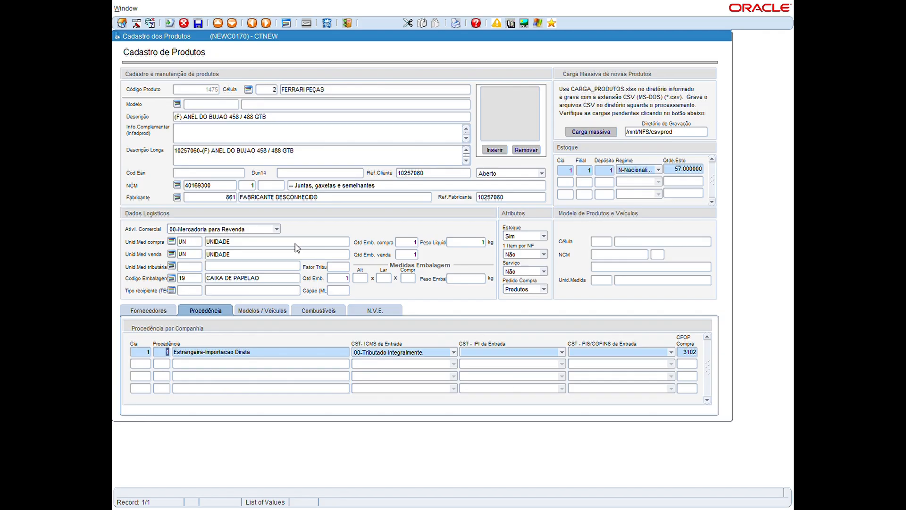
{"action": "left_click", "coordinate": [691, 354]}
{"action": "left_click", "coordinate": [164, 352]}
{"action": "left_click", "coordinate": [367, 353]}
{"action": "left_click", "coordinate": [366, 354]}
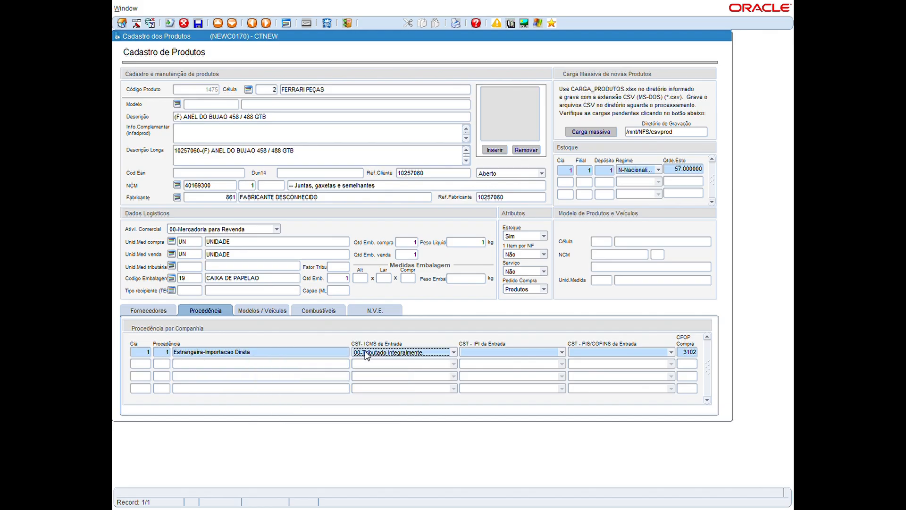
{"action": "key", "text": "Tab"}
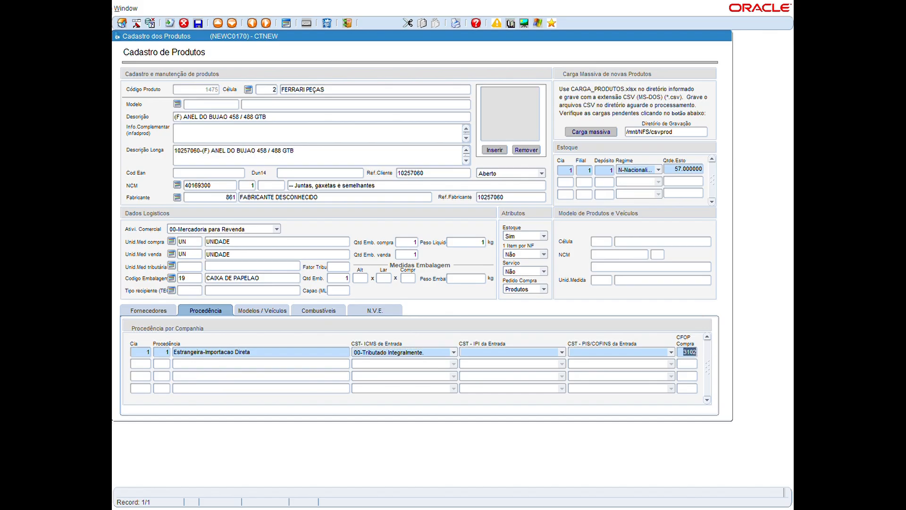
{"action": "left_click", "coordinate": [349, 23]}
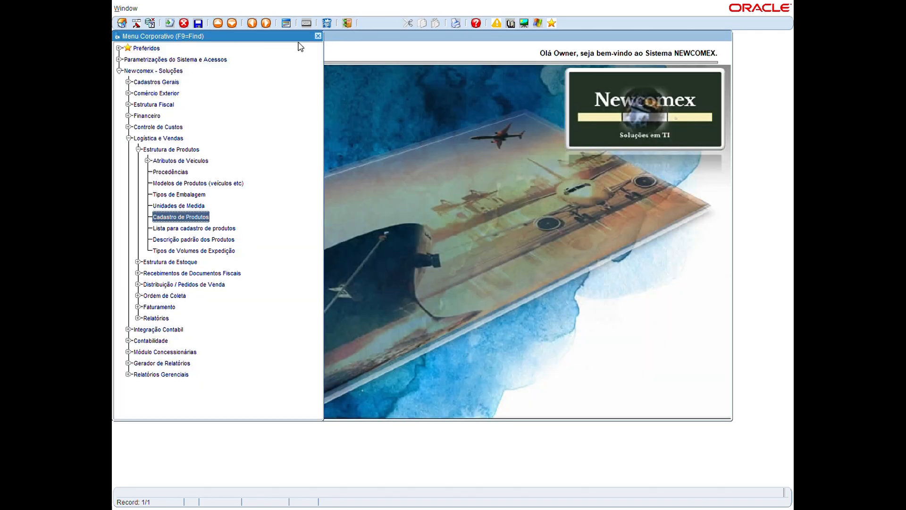
Collapse the Logística e Vendas branch, find Cadastro de Impostos - CST in the corporate menu and open it.
{"action": "left_click", "coordinate": [139, 149]}
{"action": "left_click", "coordinate": [128, 138]}
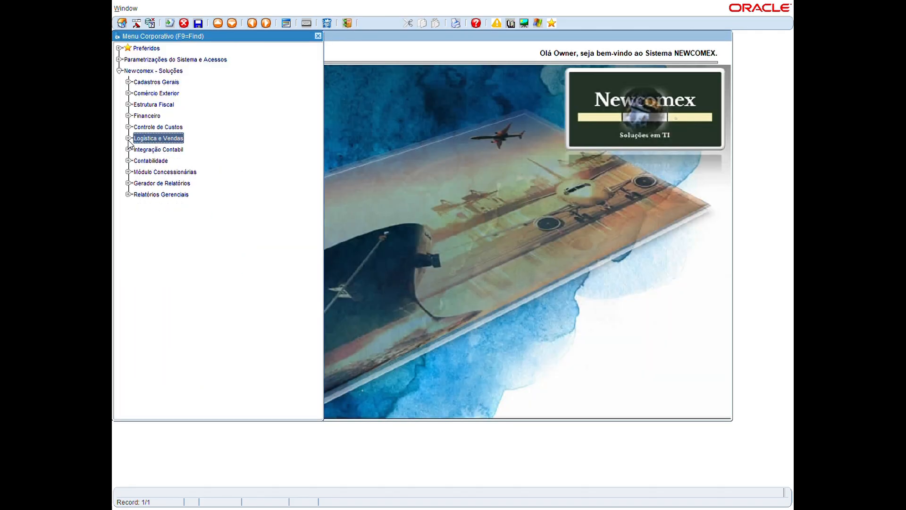
{"action": "key", "text": "F9"}
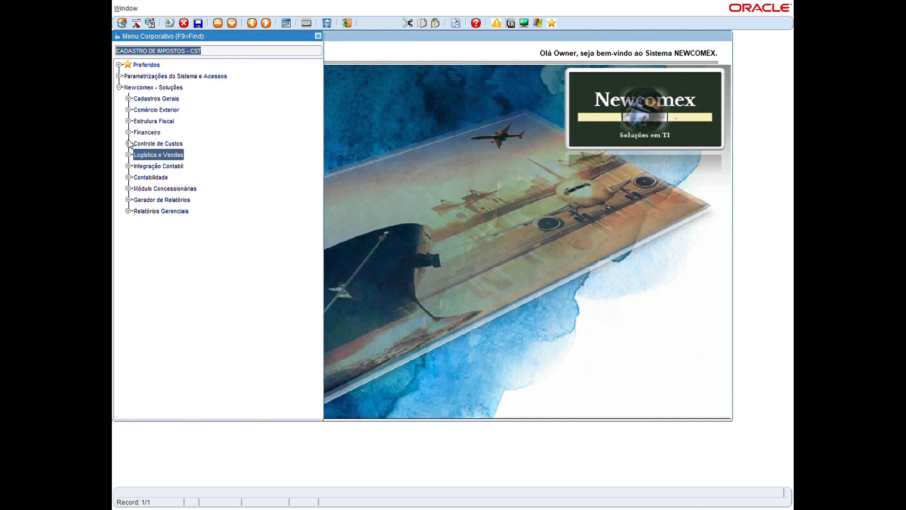
{"action": "key", "text": "Return"}
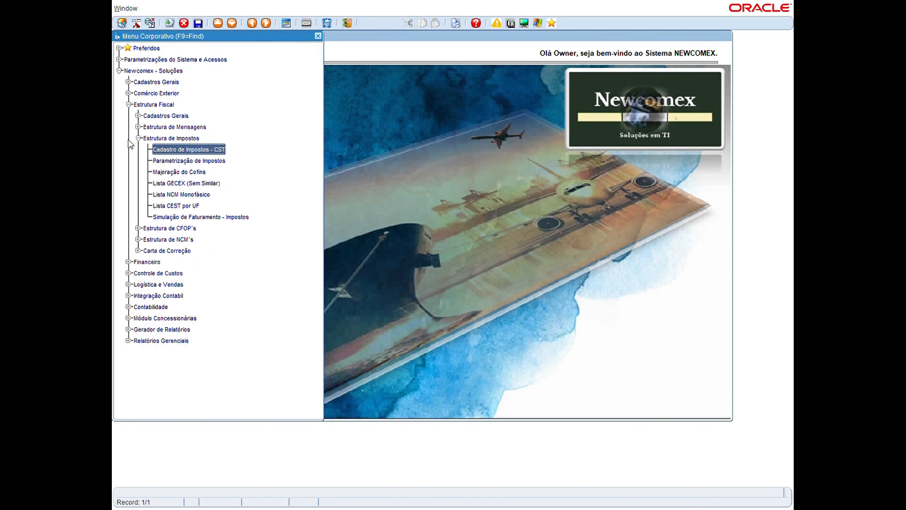
{"action": "double_click", "coordinate": [172, 150]}
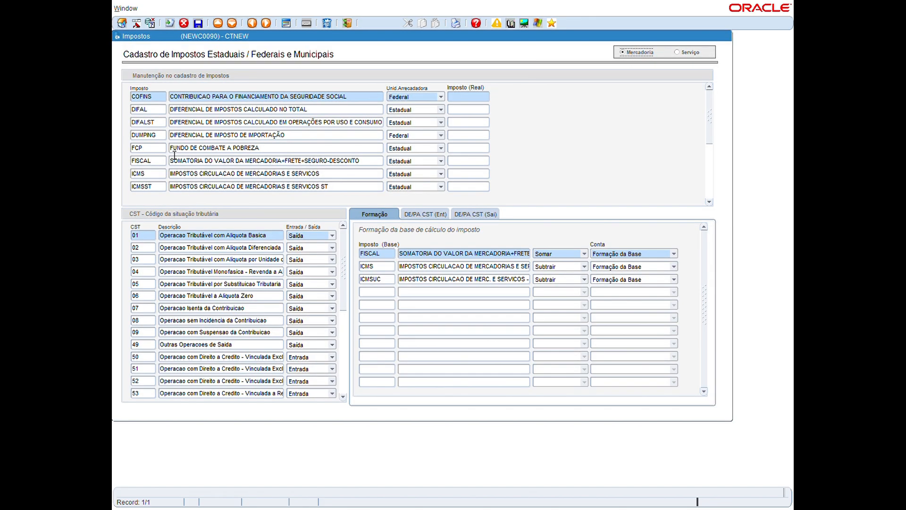
Select the ICMS tax with CST 00 and show its CFOP Revenda rules.
{"action": "left_click", "coordinate": [150, 176]}
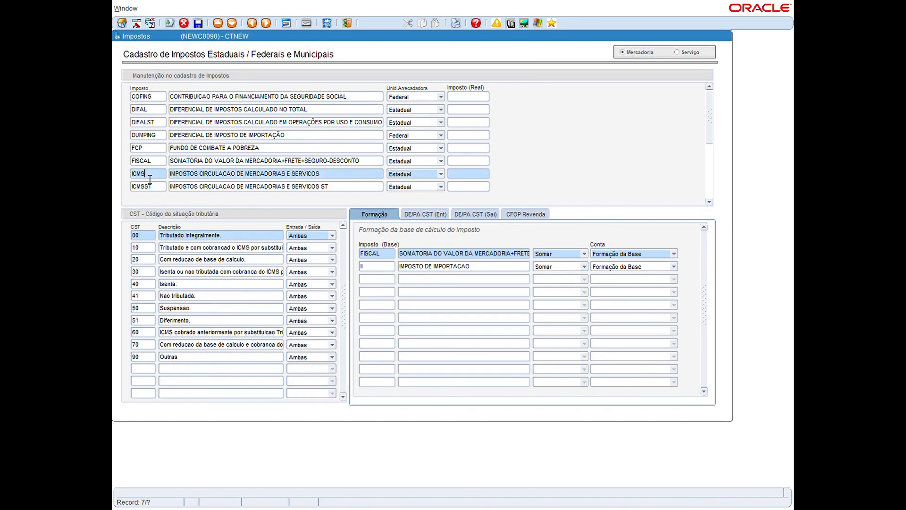
{"action": "left_click", "coordinate": [147, 236]}
{"action": "left_click", "coordinate": [149, 248]}
{"action": "left_click", "coordinate": [147, 238]}
{"action": "double_click", "coordinate": [135, 239]}
{"action": "left_click", "coordinate": [513, 216]}
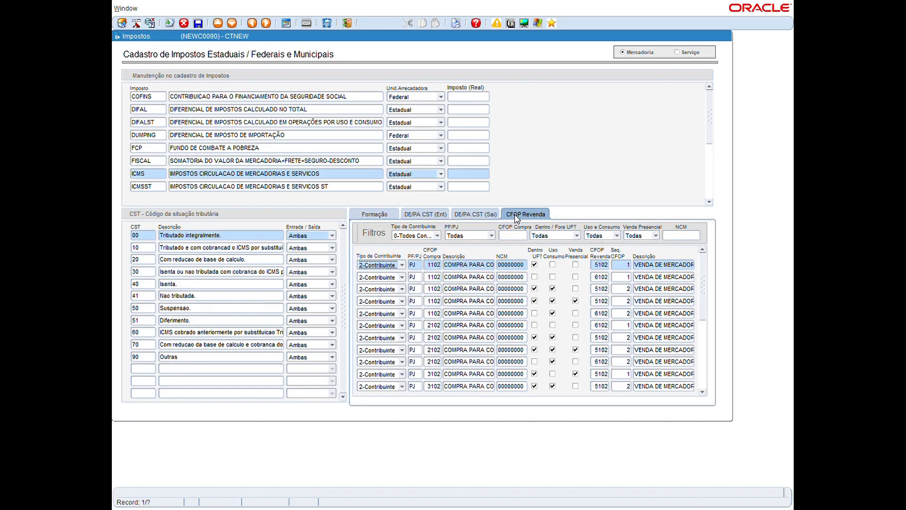
Search the CFOP Revenda rules for NCM 40169300, and clear the NCM filter.
{"action": "left_click", "coordinate": [676, 239]}
{"action": "type", "text": "0169300"}
{"action": "key", "text": "Return"}
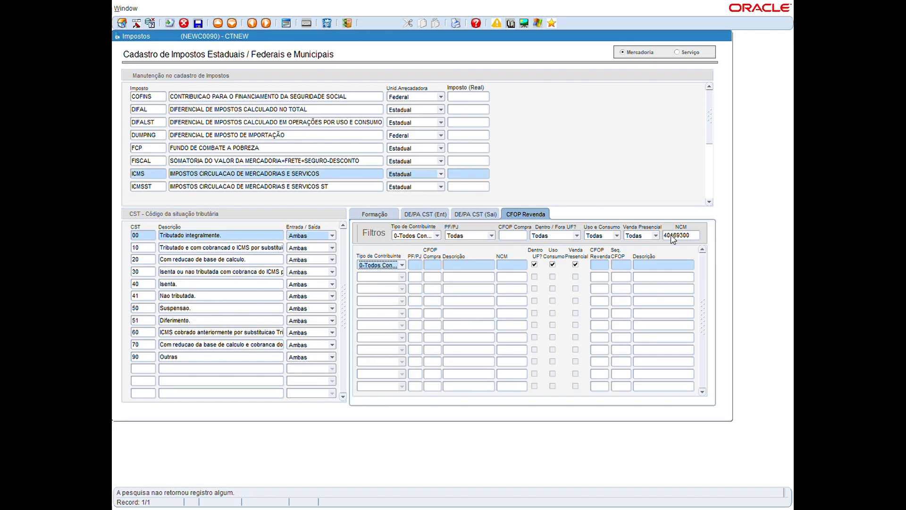
{"action": "double_click", "coordinate": [664, 240]}
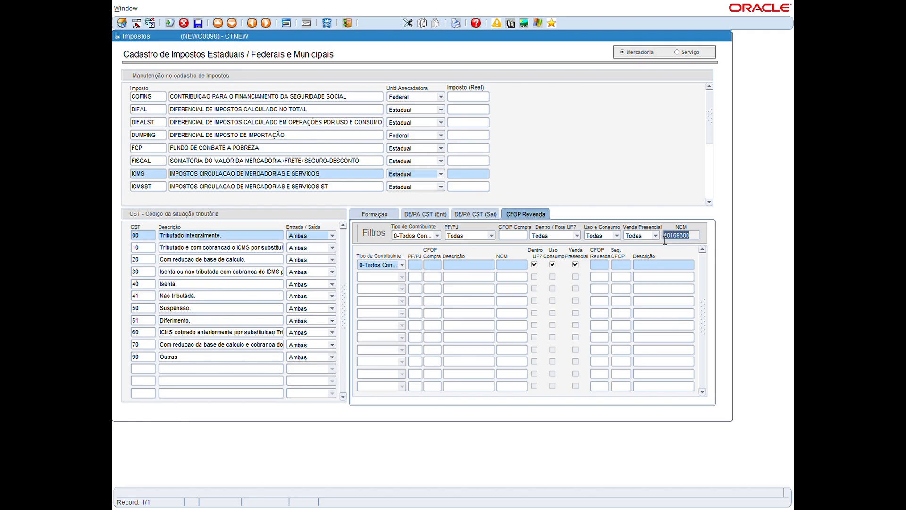
{"action": "key", "text": "BackSpace"}
{"action": "key", "text": "Tab"}
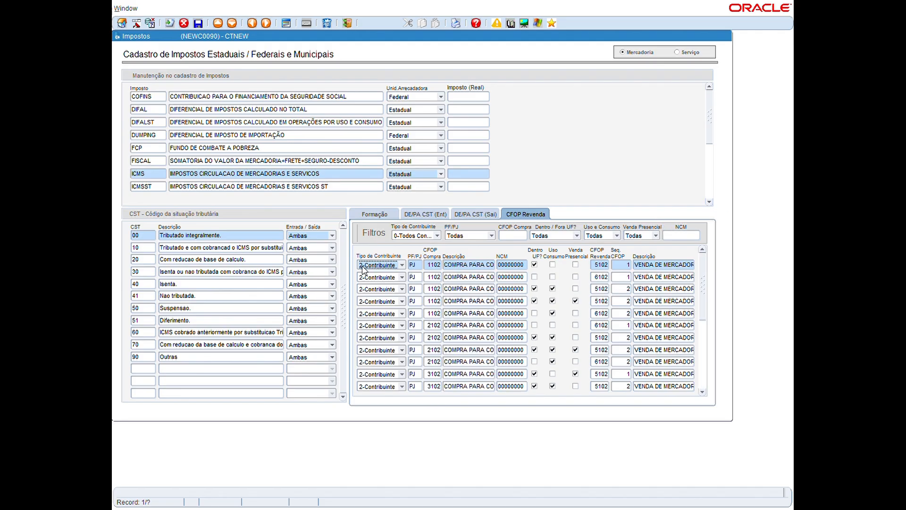
Filter the CST 00 resale rules by 2-Contribuinte, PJ-Pessoa jurídica and CFOP Compra 3102.
{"action": "left_click", "coordinate": [135, 235]}
{"action": "left_click", "coordinate": [416, 235]}
{"action": "left_click", "coordinate": [404, 249]}
{"action": "left_click", "coordinate": [470, 237]}
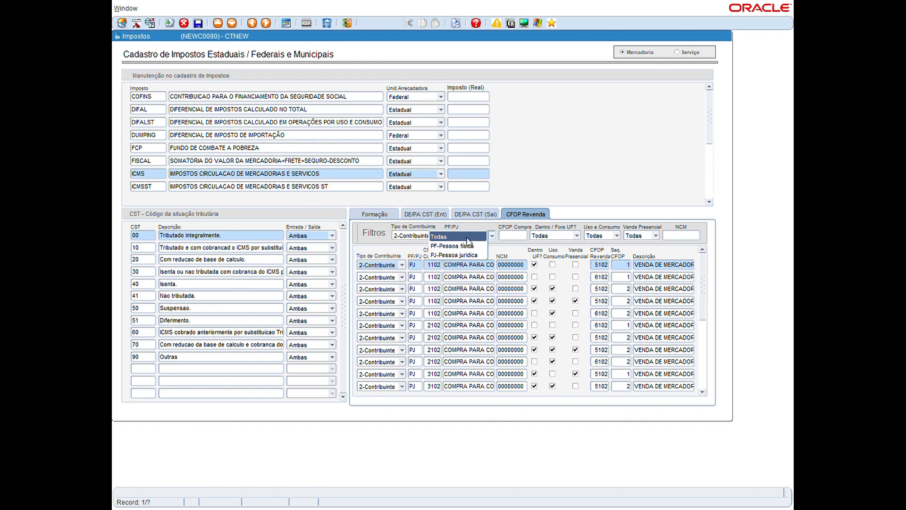
{"action": "left_click", "coordinate": [464, 255]}
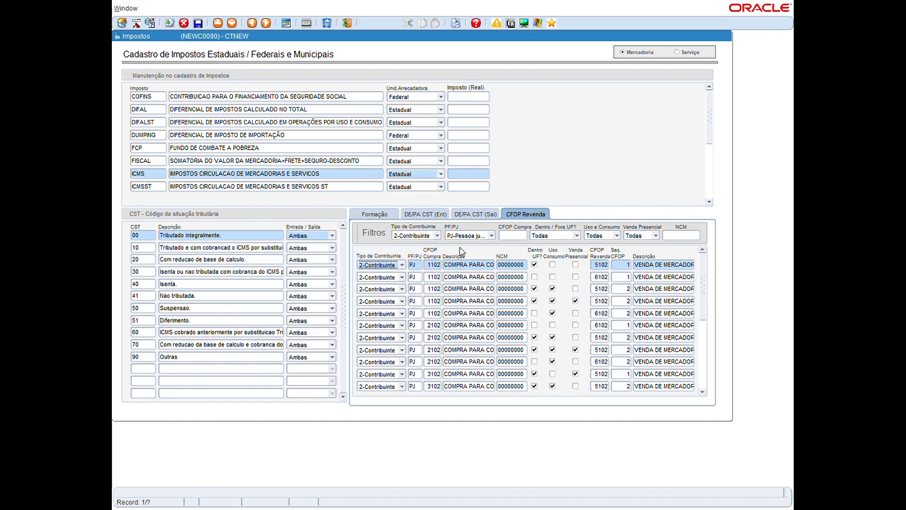
{"action": "left_click", "coordinate": [512, 236]}
{"action": "type", "text": "3102"}
{"action": "key", "text": "Return"}
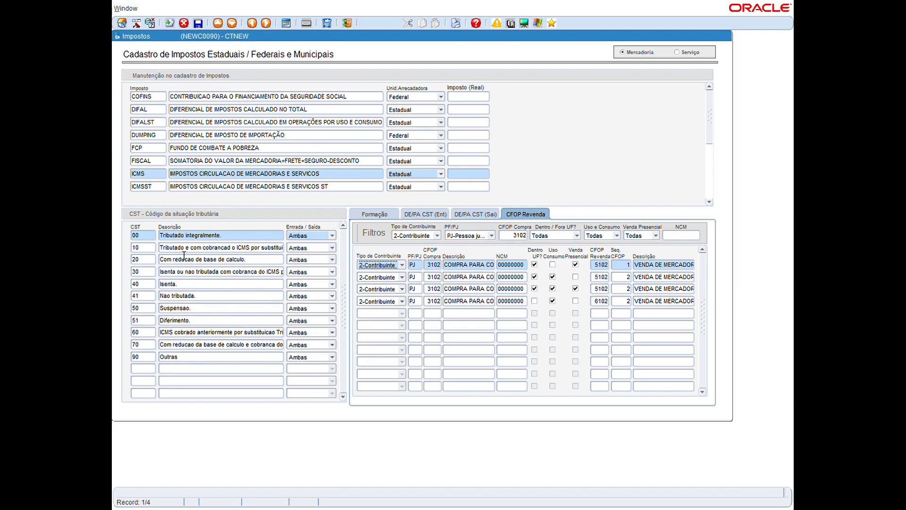
Examine the filtered rules' CFOP Compra, Uso Consumo, CFOP Revenda and Seq. CFOP values under CST 00.
{"action": "double_click", "coordinate": [136, 235]}
{"action": "double_click", "coordinate": [433, 265]}
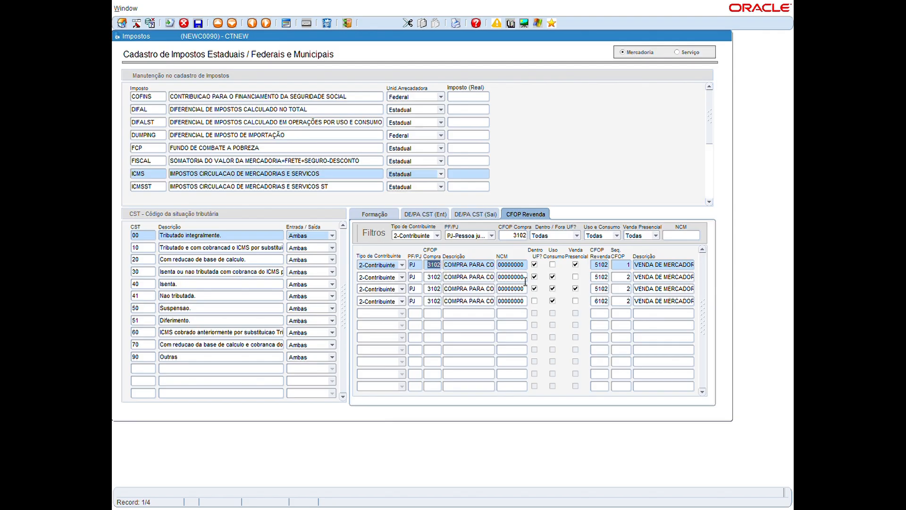
{"action": "left_click", "coordinate": [552, 265]}
{"action": "left_click", "coordinate": [603, 265]}
{"action": "left_click", "coordinate": [625, 268]}
{"action": "left_click", "coordinate": [603, 277]}
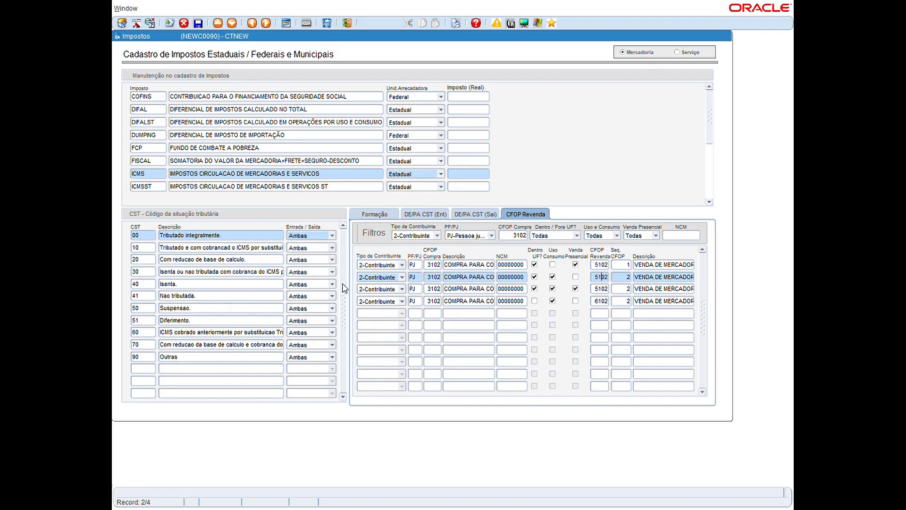
Add NCM 40169300 to the filters of the CFOP Revenda rules.
{"action": "left_click", "coordinate": [689, 241]}
{"action": "type", "text": "40169300"}
{"action": "key", "text": "Return"}
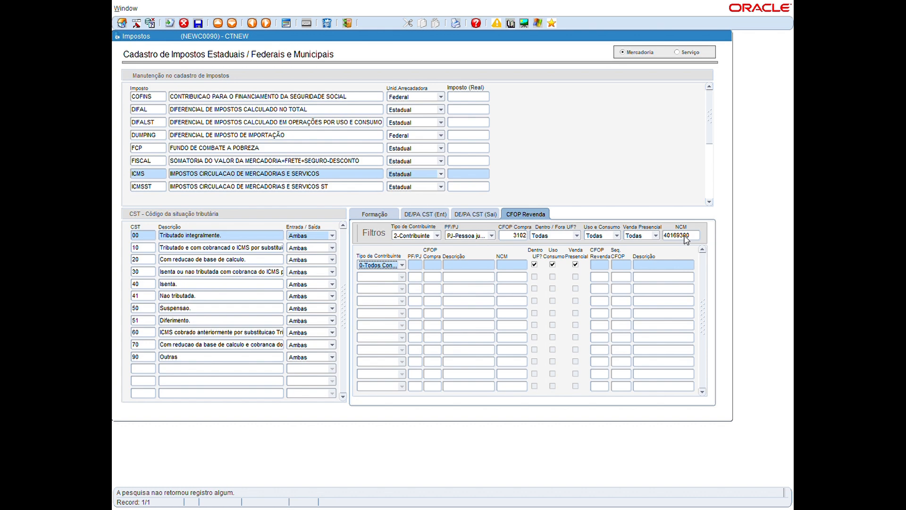
{"action": "left_click_drag", "start_coordinate": [686, 240], "coordinate": [666, 240]}
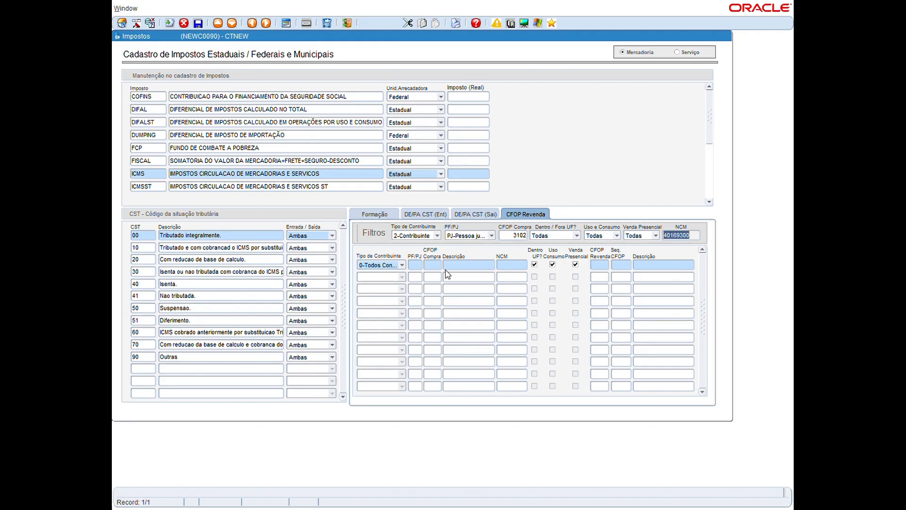
Start a new resale rule with Tipo de Contribuinte 2-Contribuinte, PF/PJ set to PJ and CFOP Compra 3102.
{"action": "left_click", "coordinate": [391, 267]}
{"action": "left_click", "coordinate": [391, 266]}
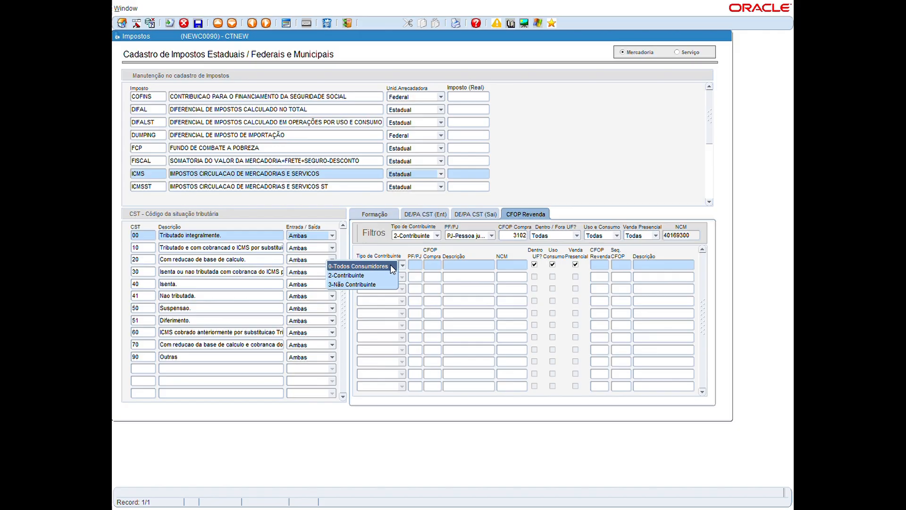
{"action": "left_click", "coordinate": [392, 267]}
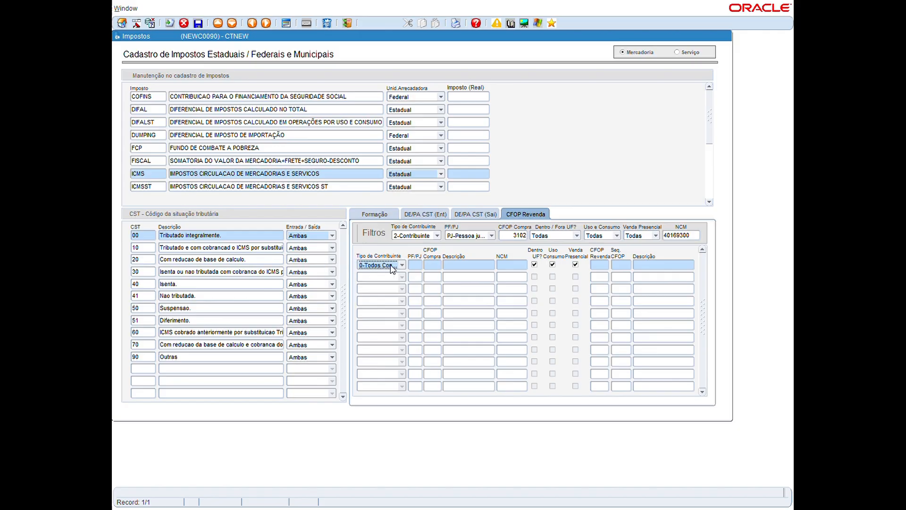
{"action": "left_click", "coordinate": [391, 266]}
{"action": "left_click", "coordinate": [393, 279]}
{"action": "left_click", "coordinate": [418, 268]}
{"action": "type", "text": "PJ"}
{"action": "key", "text": "Tab"}
{"action": "type", "text": "3102"}
{"action": "key", "text": "Tab"}
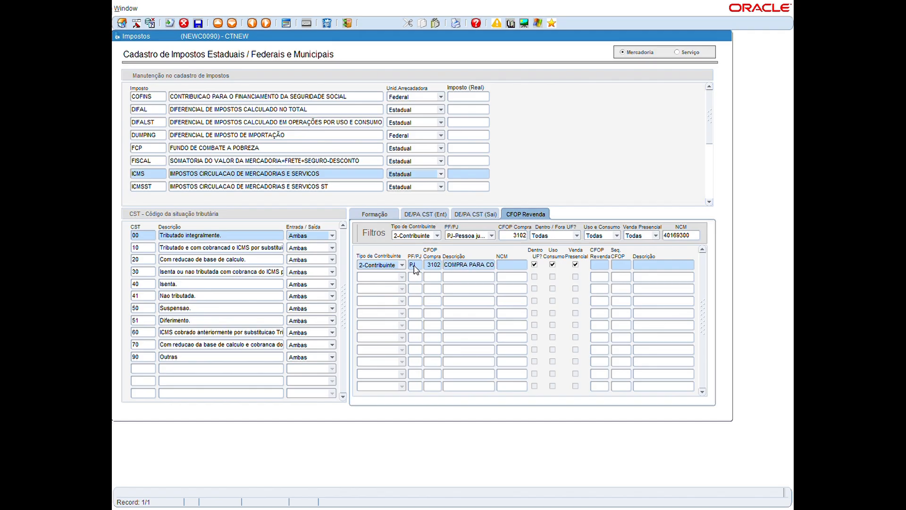
Set the new rule's NCM to 40169300.
{"action": "type", "text": "40169300"}
{"action": "key", "text": "Tab"}
{"action": "key", "text": "Return"}
{"action": "key", "text": "shift+End"}
{"action": "key", "text": "Delete"}
{"action": "type", "text": "40169300"}
{"action": "key", "text": "Tab"}
Disable Dentro UF and Venda Presencial for the new rule, and set CFOP Revenda 6403 with Seq. CFOP 3.
{"action": "key", "text": "space"}
{"action": "key", "text": "space"}
{"action": "type", "text": "6403"}
{"action": "key", "text": "Tab"}
{"action": "type", "text": "3"}
{"action": "key", "text": "Tab"}
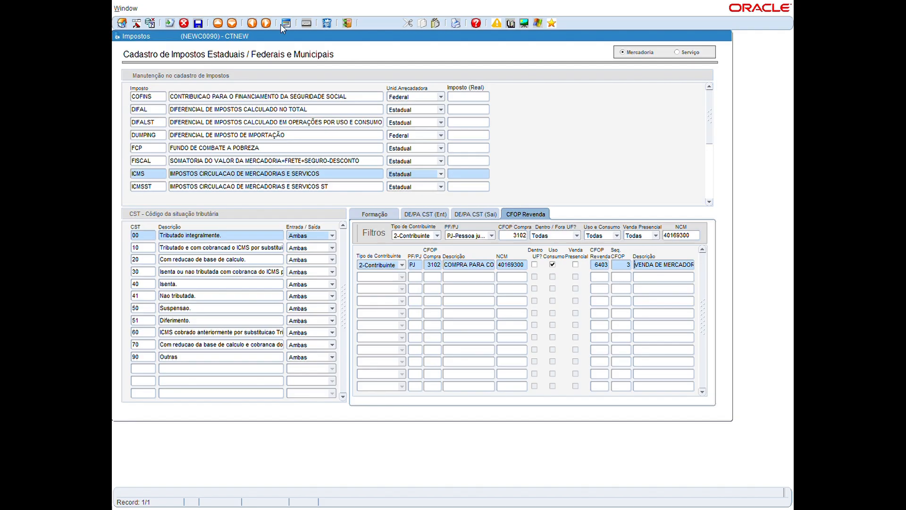
Query CFOP 6403 in Cadastro de CFOP's, check its DIFALST tax, and close the CFOP registration.
{"action": "left_click", "coordinate": [122, 23]}
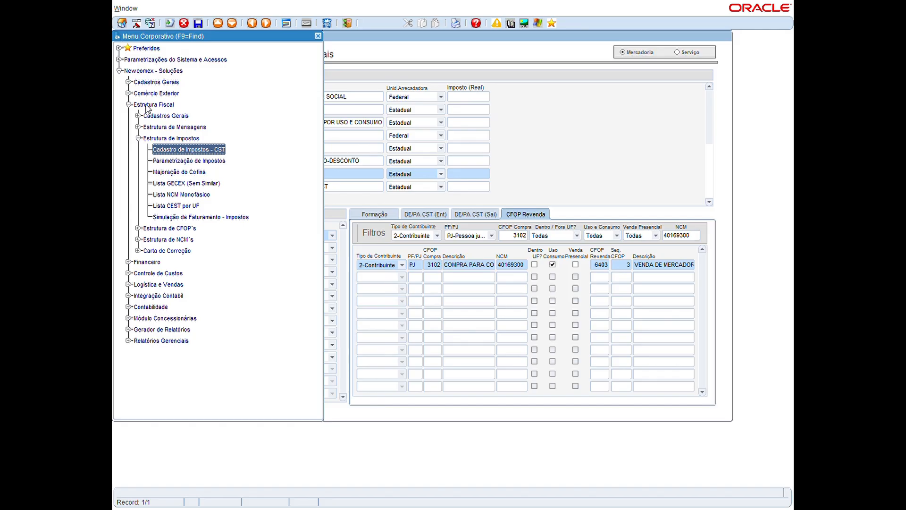
{"action": "left_click", "coordinate": [139, 138]}
{"action": "left_click", "coordinate": [142, 149]}
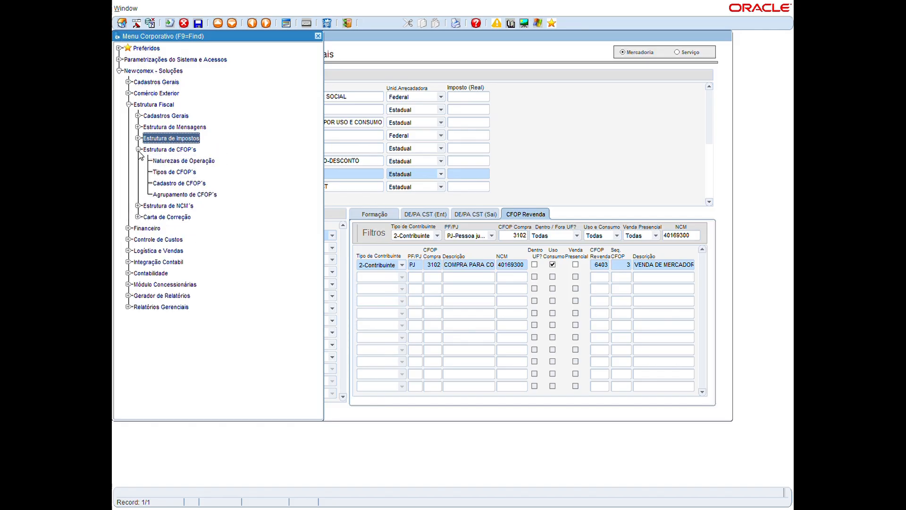
{"action": "double_click", "coordinate": [163, 183]}
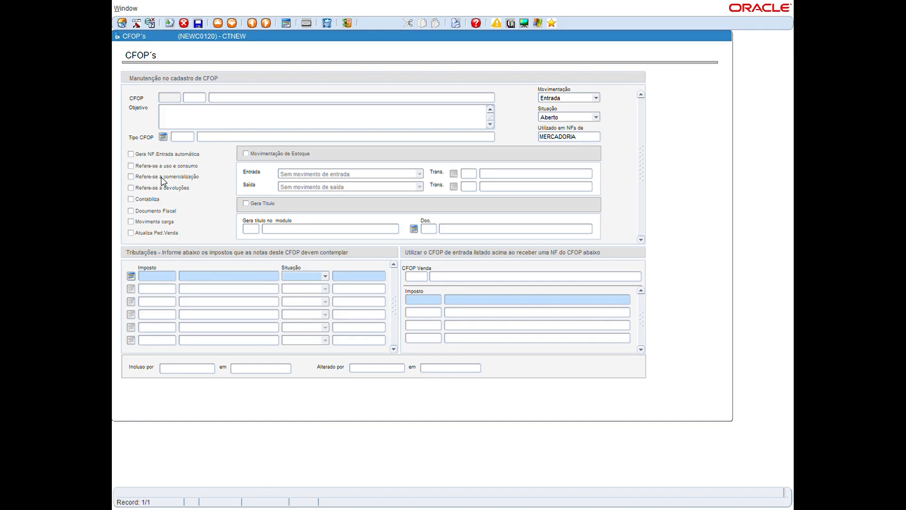
{"action": "type", "text": "6403"}
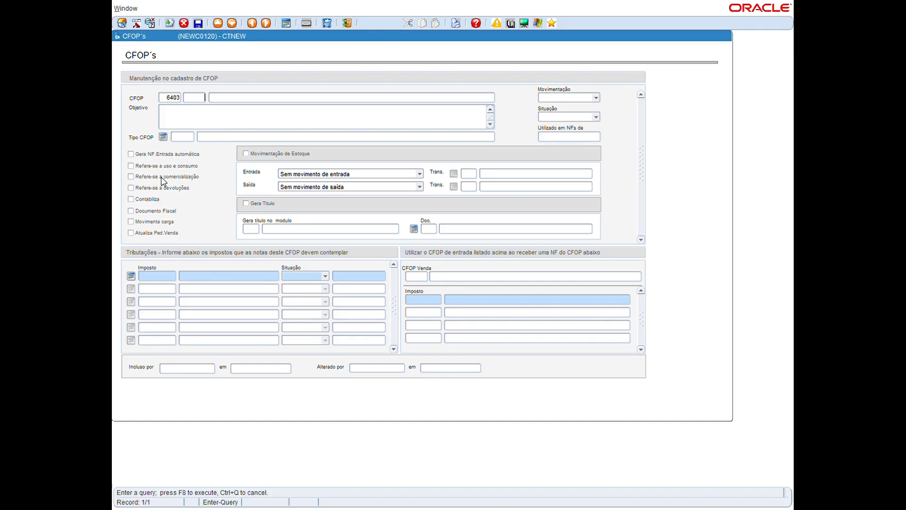
{"action": "key", "text": "F8"}
{"action": "left_click", "coordinate": [173, 289]}
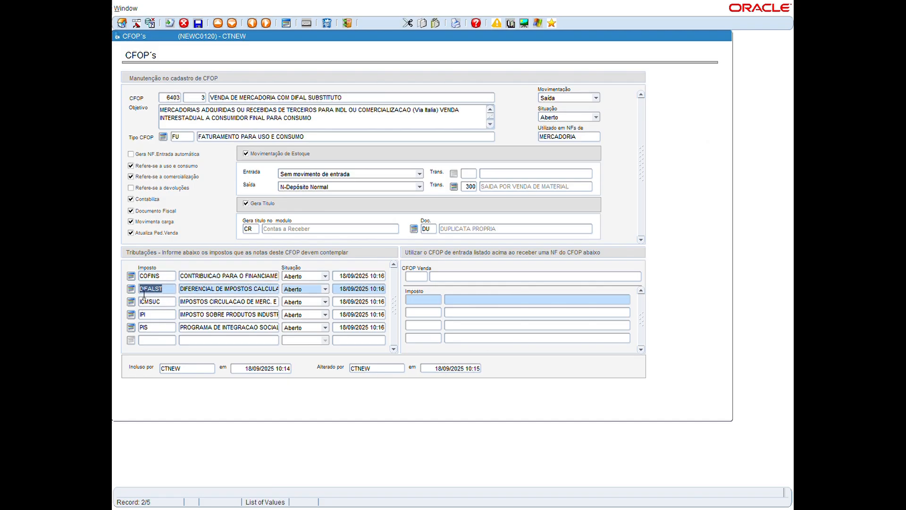
{"action": "left_click", "coordinate": [346, 22]}
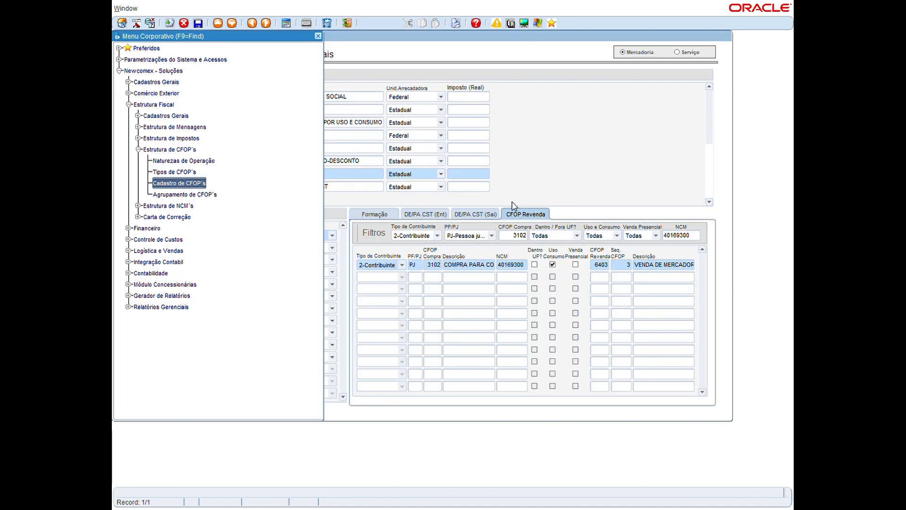
Return to the tax registration, review the new rule's CFOP Revenda and sequence under CST 00, and select CST 60.
{"action": "left_click", "coordinate": [501, 264]}
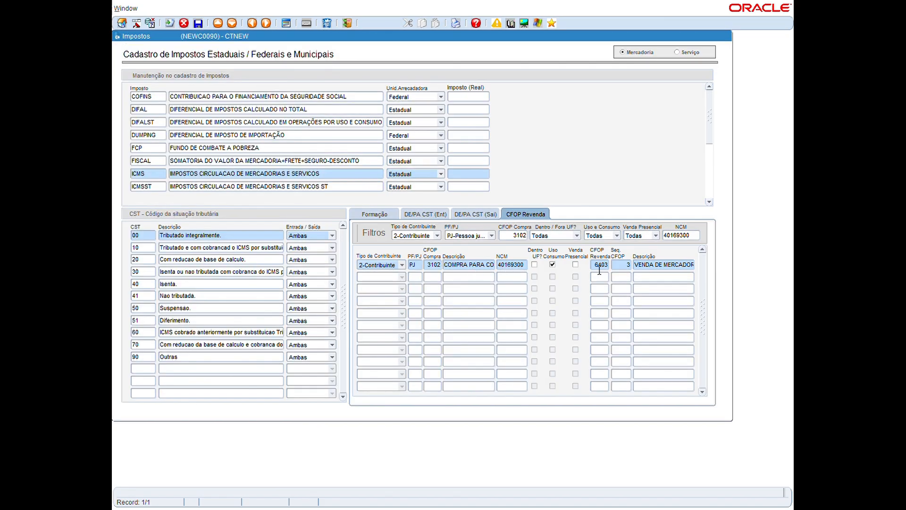
{"action": "left_click_drag", "start_coordinate": [595, 269], "coordinate": [637, 271]}
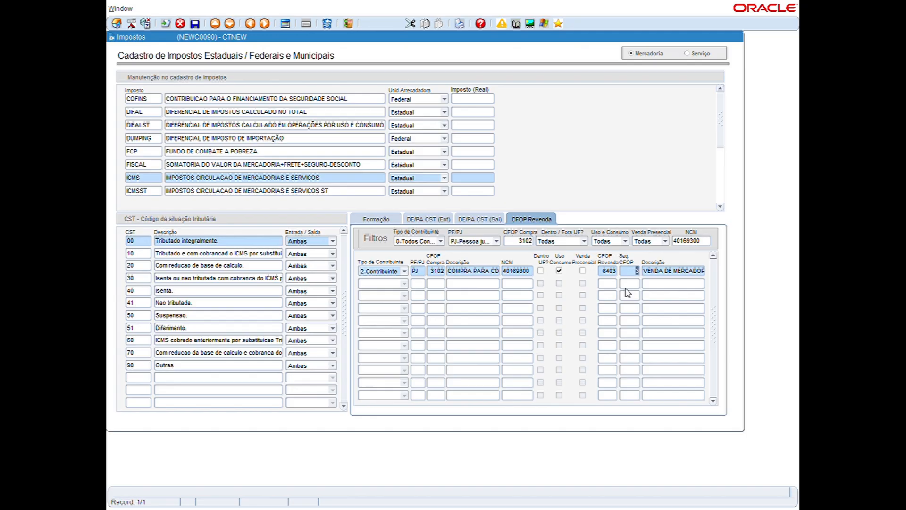
{"action": "double_click", "coordinate": [524, 241]}
{"action": "double_click", "coordinate": [129, 242]}
{"action": "double_click", "coordinate": [141, 341]}
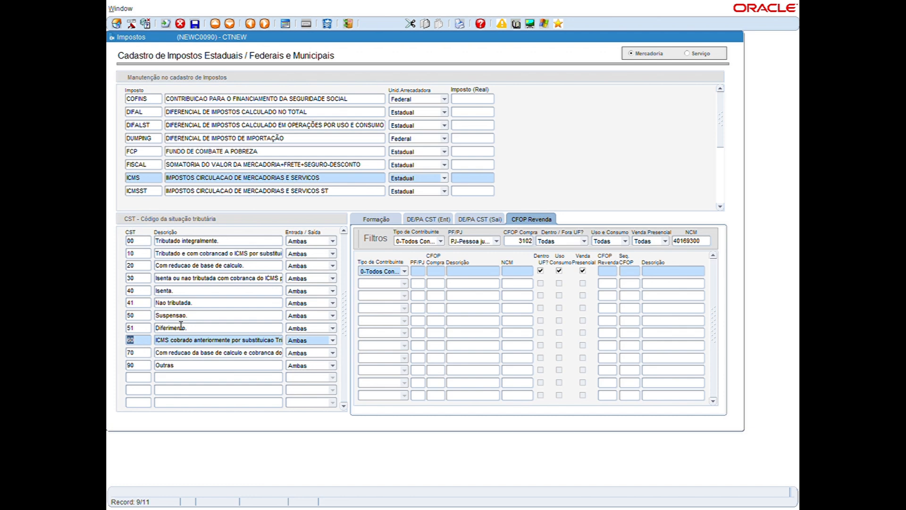
Filter the CST 60 resale rules by CFOP Compra 1403 without an NCM filter, and review the first rule's fields.
{"action": "left_click", "coordinate": [145, 345]}
{"action": "double_click", "coordinate": [142, 345]}
{"action": "double_click", "coordinate": [526, 241]}
{"action": "type", "text": "1403"}
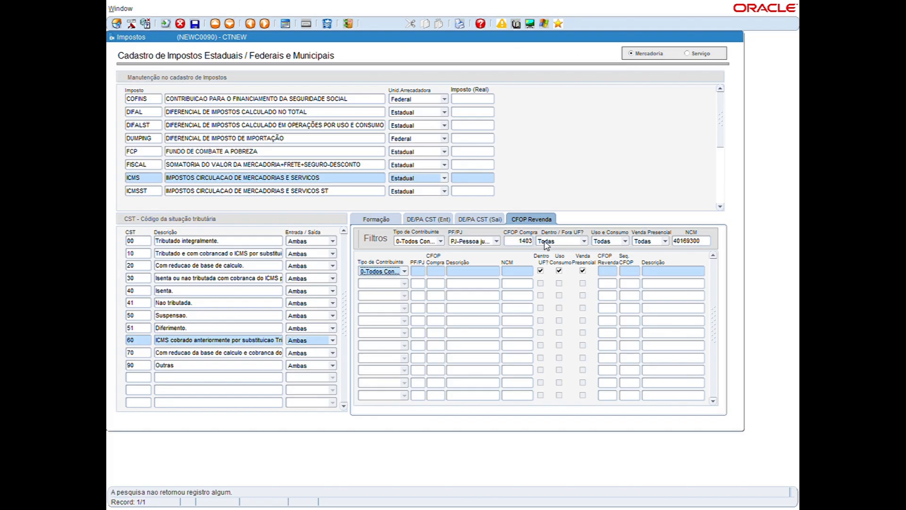
{"action": "left_click_drag", "start_coordinate": [708, 246], "coordinate": [669, 248]}
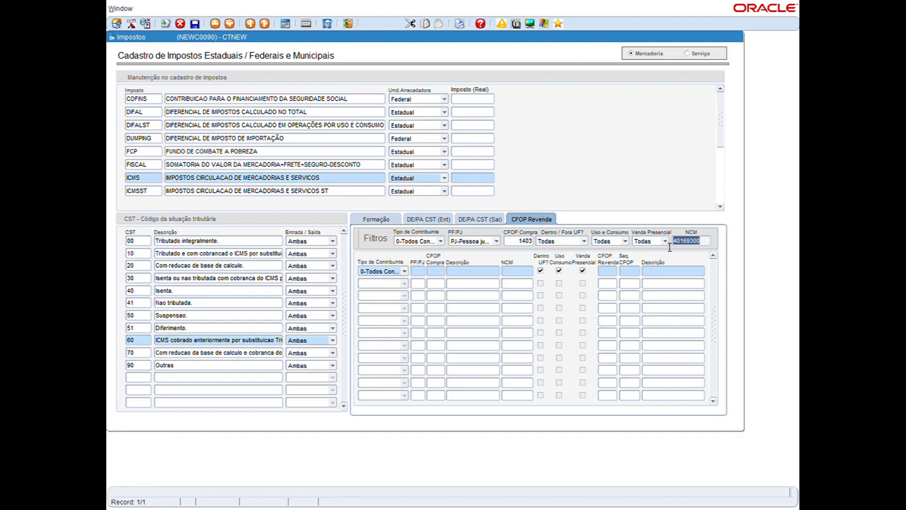
{"action": "key", "text": "Delete"}
{"action": "key", "text": "Return"}
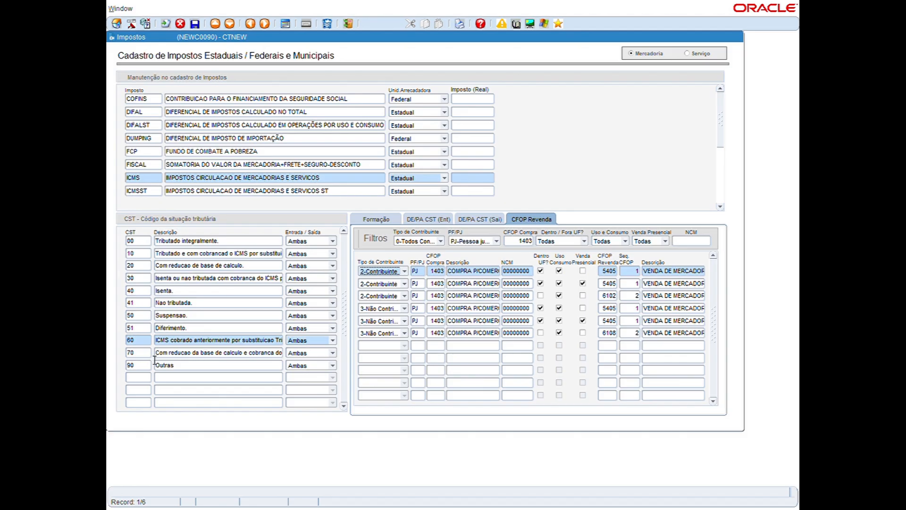
{"action": "double_click", "coordinate": [130, 340]}
{"action": "left_click", "coordinate": [435, 273]}
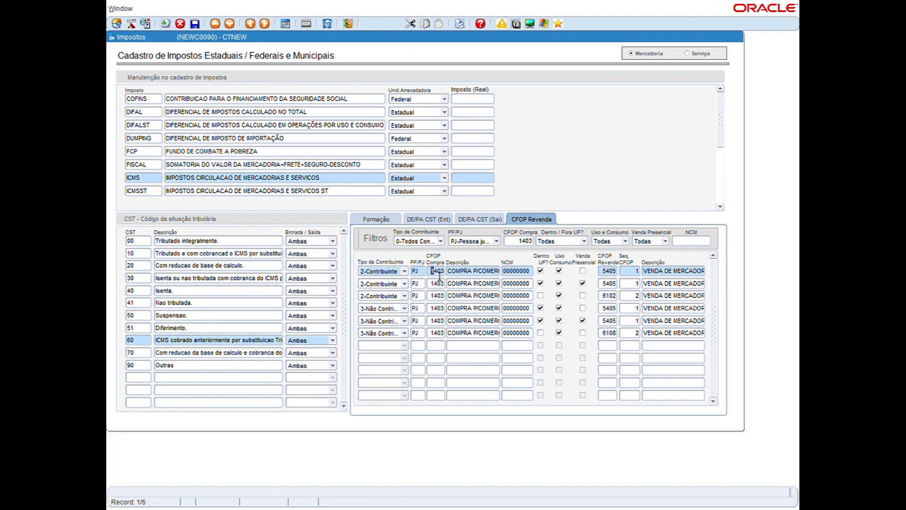
{"action": "left_click", "coordinate": [380, 272]}
{"action": "left_click", "coordinate": [380, 273]}
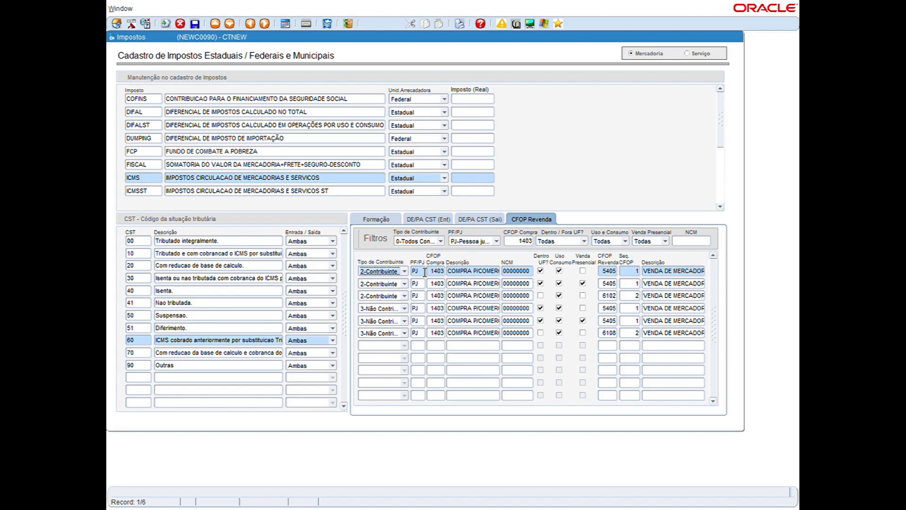
{"action": "left_click", "coordinate": [525, 273]}
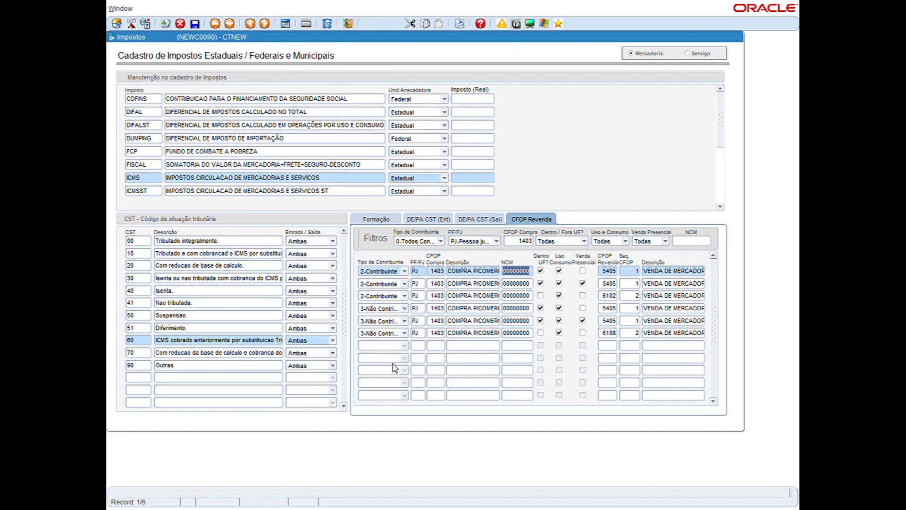
Add a CST 60 resale rule for 2-Contribuinte, PJ, with CFOP Compra 1403 and NCM 40169300.
{"action": "left_click", "coordinate": [425, 347]}
{"action": "left_click", "coordinate": [404, 346]}
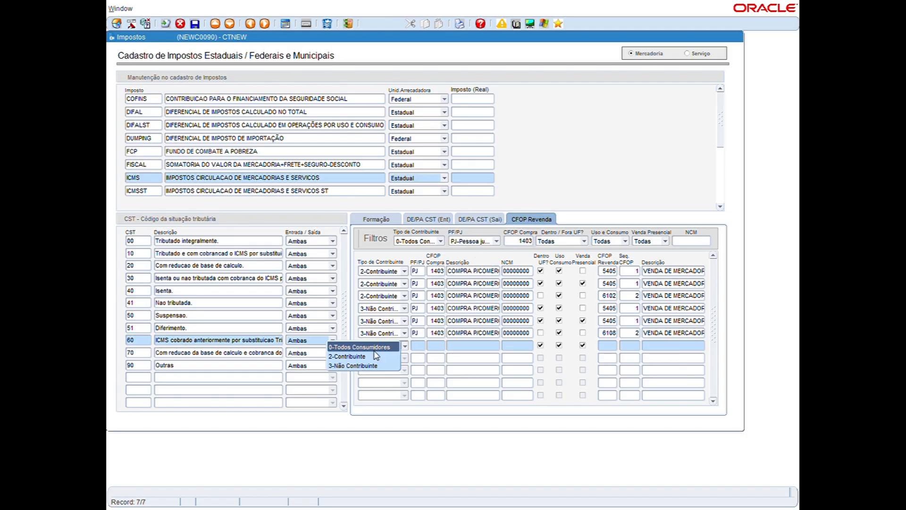
{"action": "left_click", "coordinate": [362, 358]}
{"action": "left_click", "coordinate": [418, 348]}
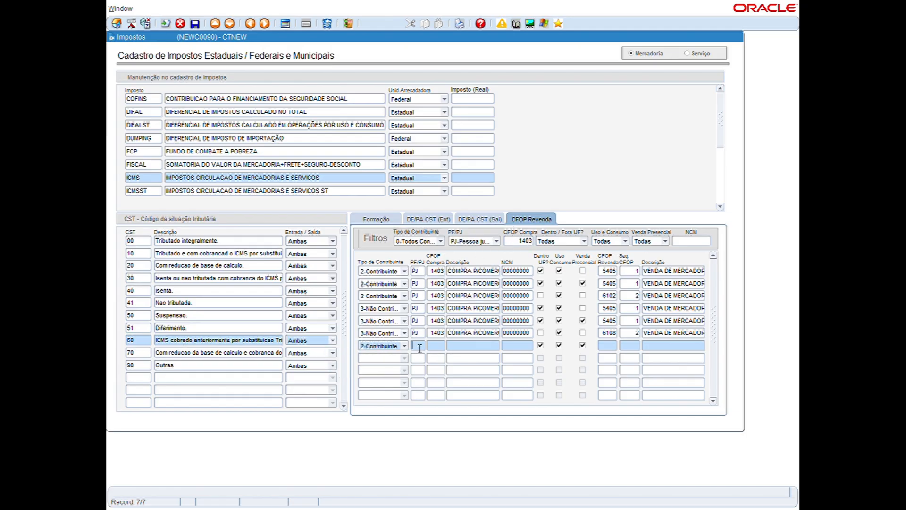
{"action": "type", "text": "PJ"}
{"action": "left_click", "coordinate": [431, 350]}
{"action": "key", "text": "F3"}
{"action": "key", "text": "Tab"}
{"action": "type", "text": "40169300"}
Disable Dentro UF and Venda Presencial for the new CST 60 rule, and set CFOP Revenda 6403 with Seq. CFOP 3.
{"action": "key", "text": "Tab"}
{"action": "key", "text": "Tab"}
{"action": "type", "text": "6403"}
{"action": "key", "text": "Tab"}
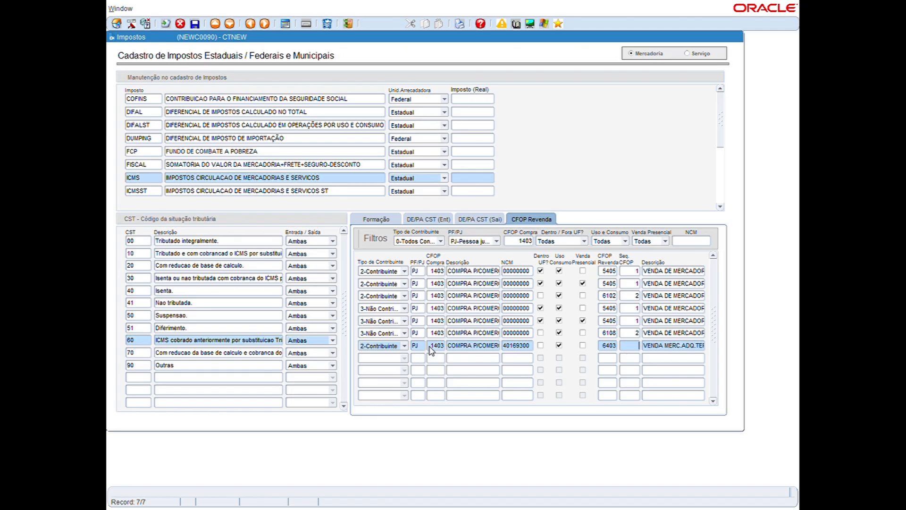
{"action": "type", "text": "3"}
{"action": "key", "text": "Tab"}
Duplicate the 6403 rule into the next row, disable Uso Consumo, and set its Seq. CFOP to 1.
{"action": "left_click", "coordinate": [521, 361]}
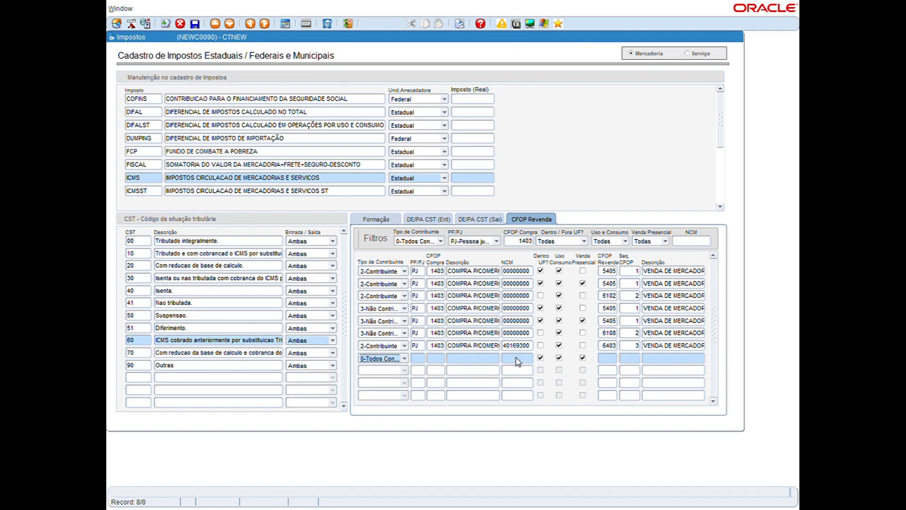
{"action": "key", "text": "F4"}
{"action": "left_click", "coordinate": [560, 358]}
{"action": "left_click", "coordinate": [635, 358]}
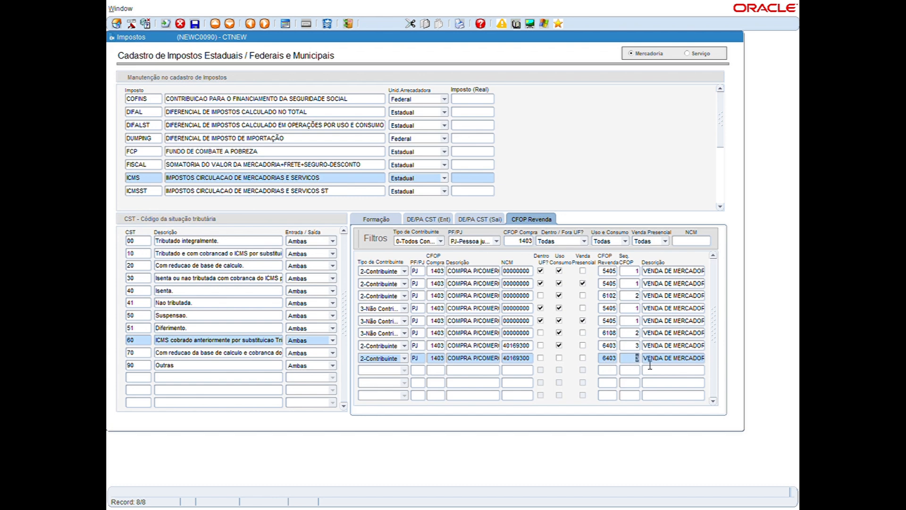
{"action": "type", "text": "1"}
{"action": "key", "text": "Tab"}
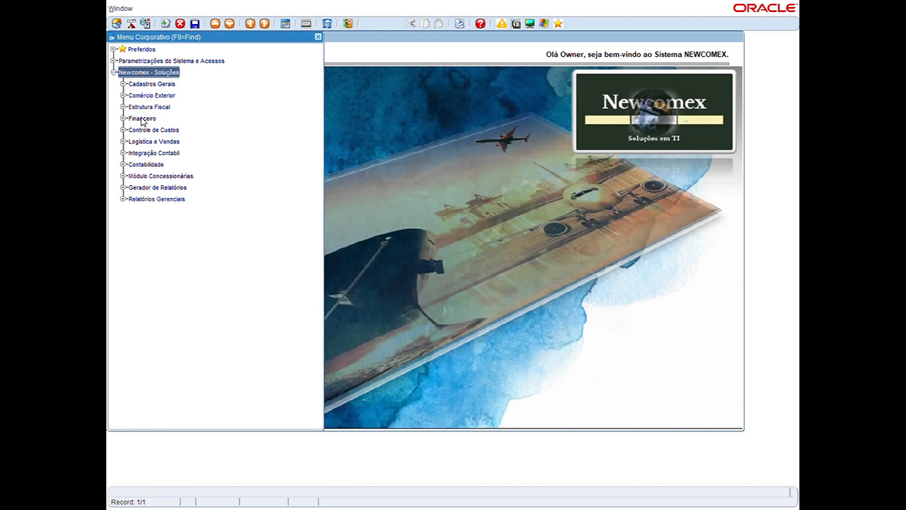
Find and open Parametrização de Impostos, and select the DIFALST tax group.
{"action": "key", "text": "F9"}
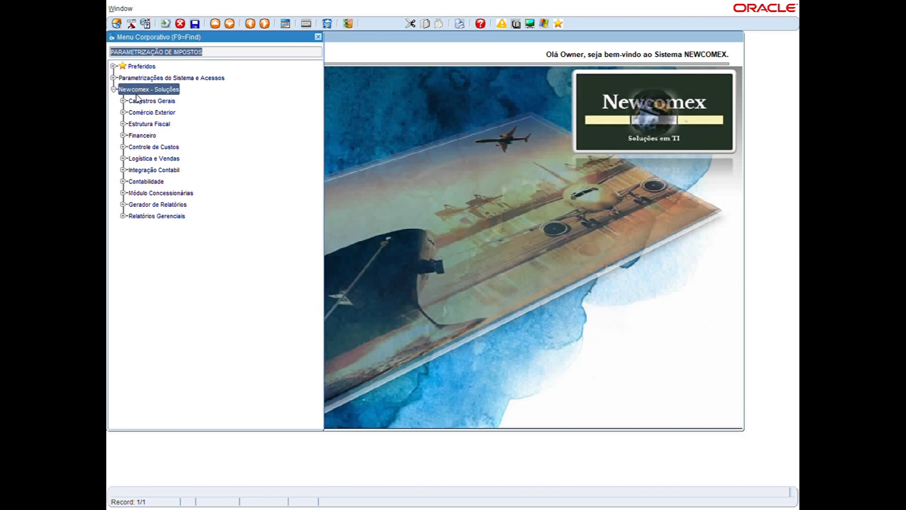
{"action": "key", "text": "Return"}
{"action": "double_click", "coordinate": [191, 165]}
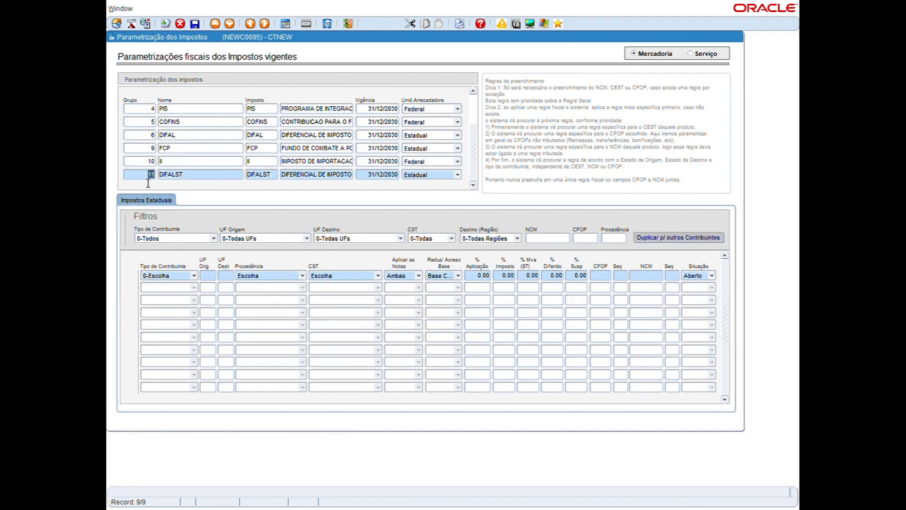
{"action": "double_click", "coordinate": [161, 175]}
Start a DIFALST rule for 2-Contribuinte with origin and destination UF DF and Procedência 1-Estrangeira-Importacao Direta.
{"action": "left_click", "coordinate": [193, 275]}
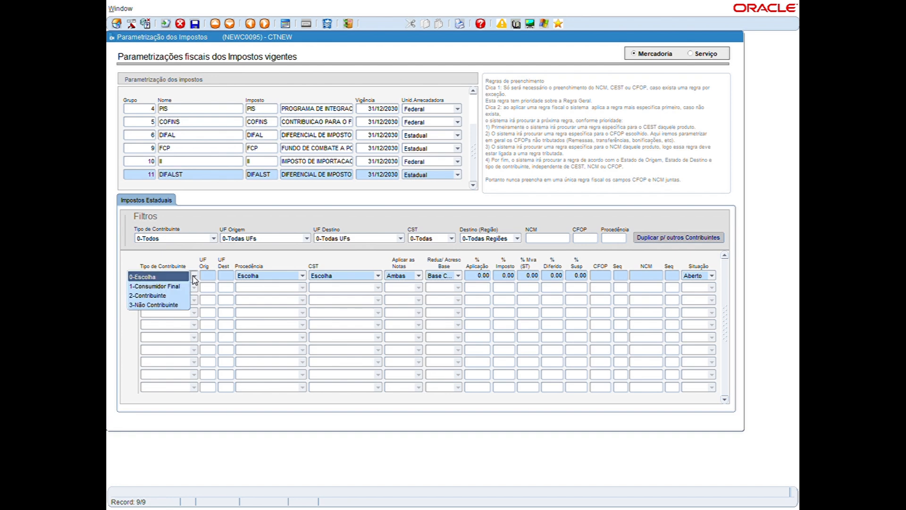
{"action": "left_click", "coordinate": [178, 296]}
{"action": "left_click", "coordinate": [209, 277]}
{"action": "type", "text": "DF"}
{"action": "key", "text": "Tab"}
{"action": "type", "text": "DF"}
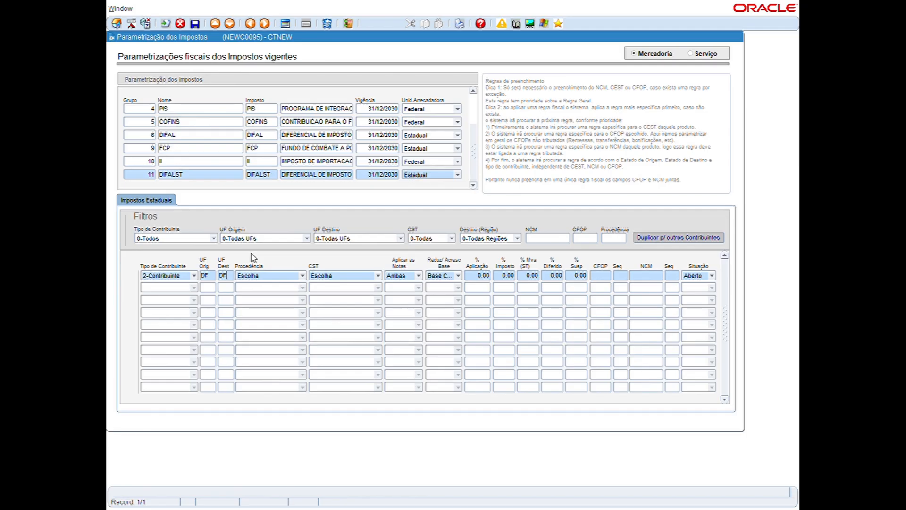
{"action": "key", "text": "Tab"}
{"action": "left_click", "coordinate": [278, 276]}
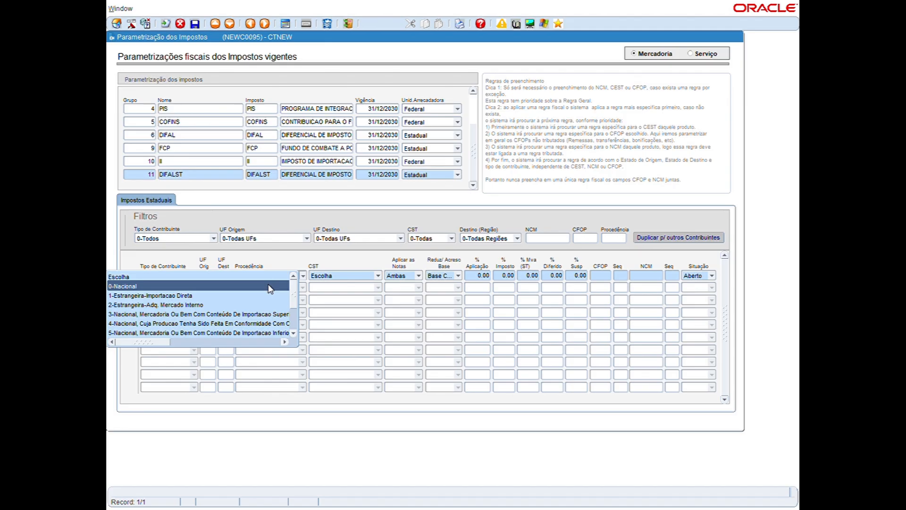
{"action": "left_click", "coordinate": [267, 296]}
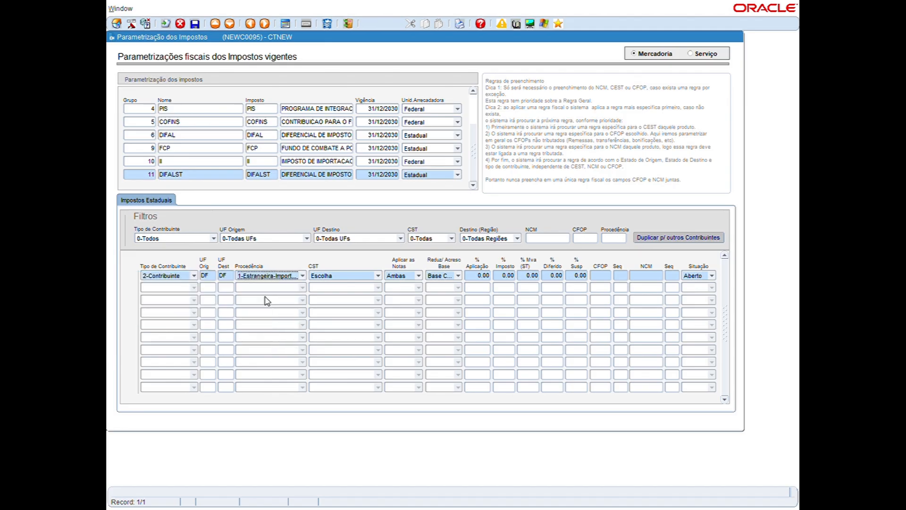
Set the DIFALST rule's CST to 10-Tributado with ICMS charged by Substituição Tributária, and apply it to Saída notes.
{"action": "left_click", "coordinate": [325, 279]}
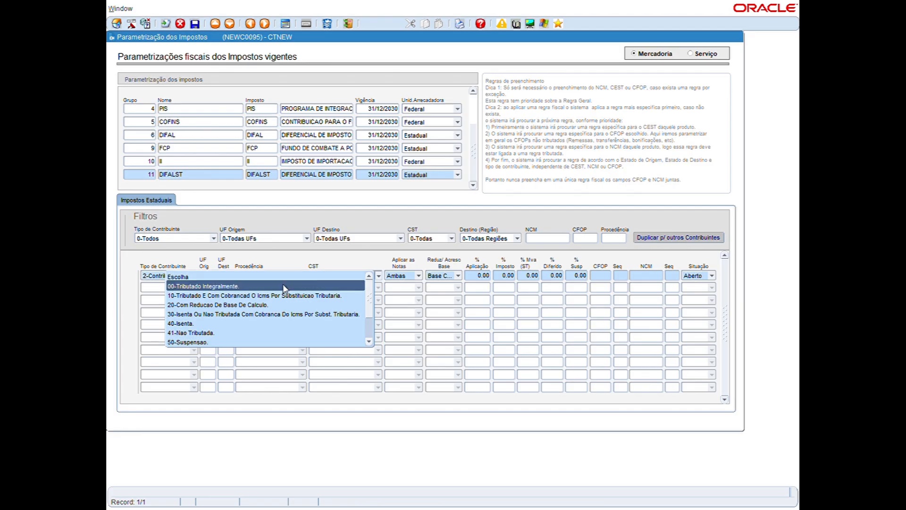
{"action": "left_click", "coordinate": [264, 296]}
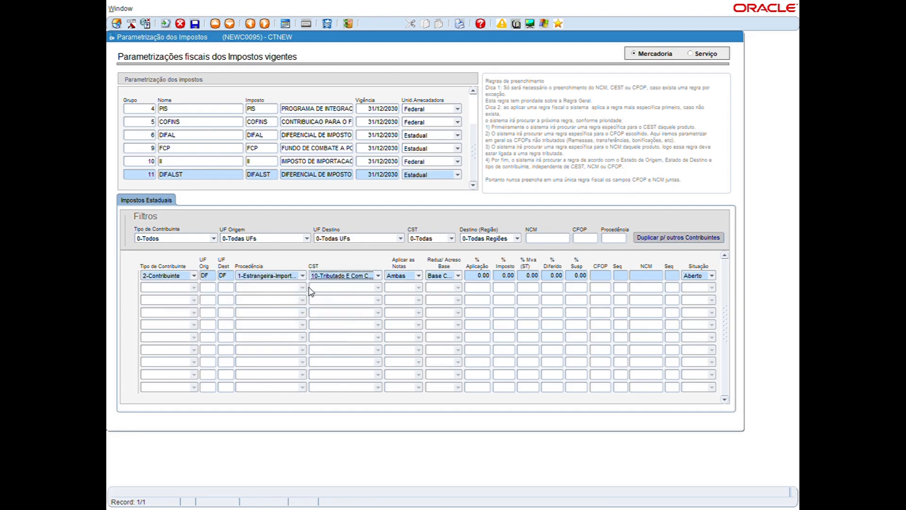
{"action": "left_click", "coordinate": [329, 278]}
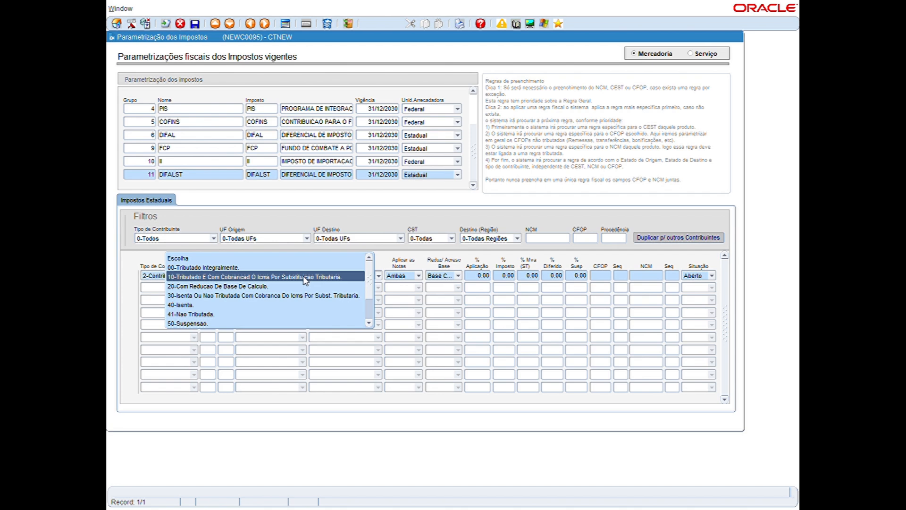
{"action": "left_click", "coordinate": [304, 277]}
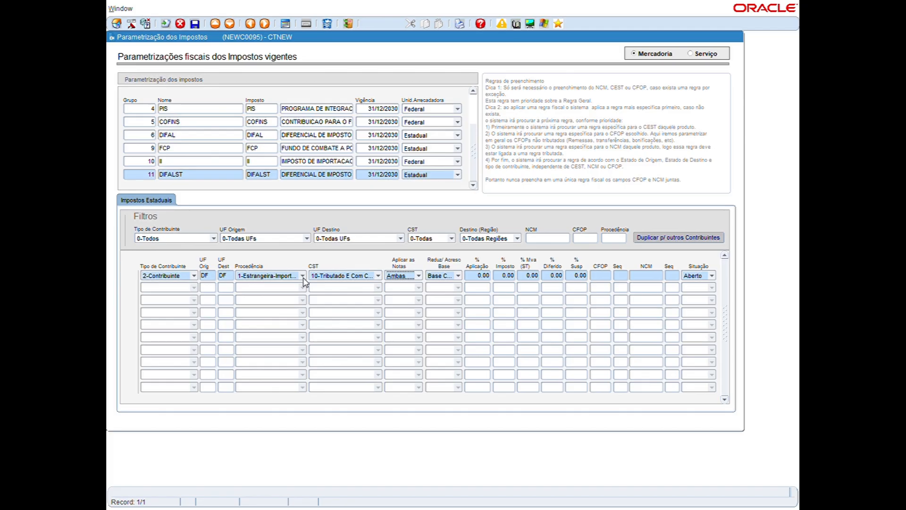
{"action": "left_click", "coordinate": [408, 278]}
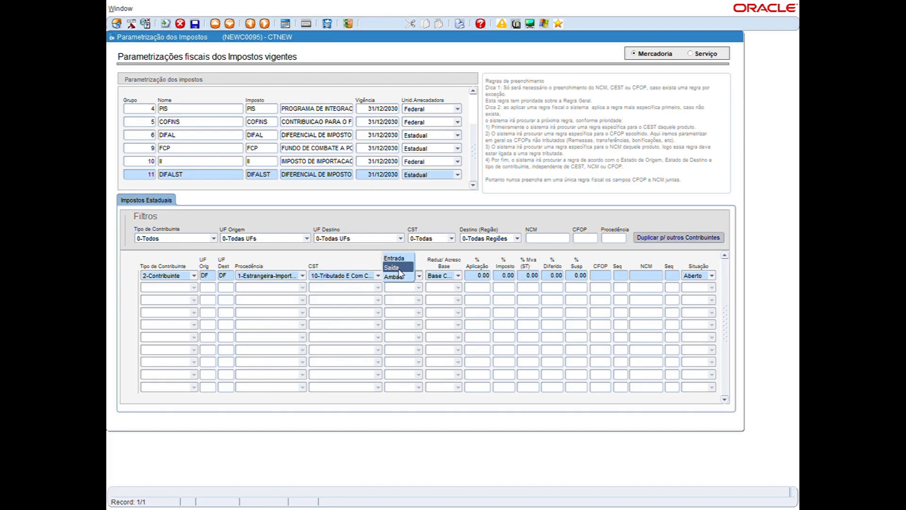
{"action": "left_click", "coordinate": [397, 268]}
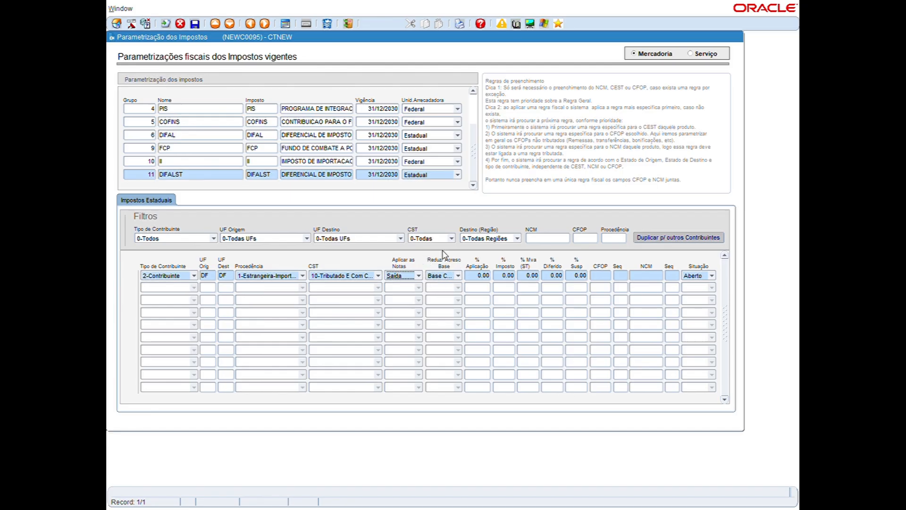
Set the DIFALST rule's base option to Embutir, with % Aplicação 20 and % Imposto 20.
{"action": "left_click", "coordinate": [435, 279]}
{"action": "left_click", "coordinate": [478, 276]}
{"action": "type", "text": "20"}
{"action": "left_click", "coordinate": [507, 277]}
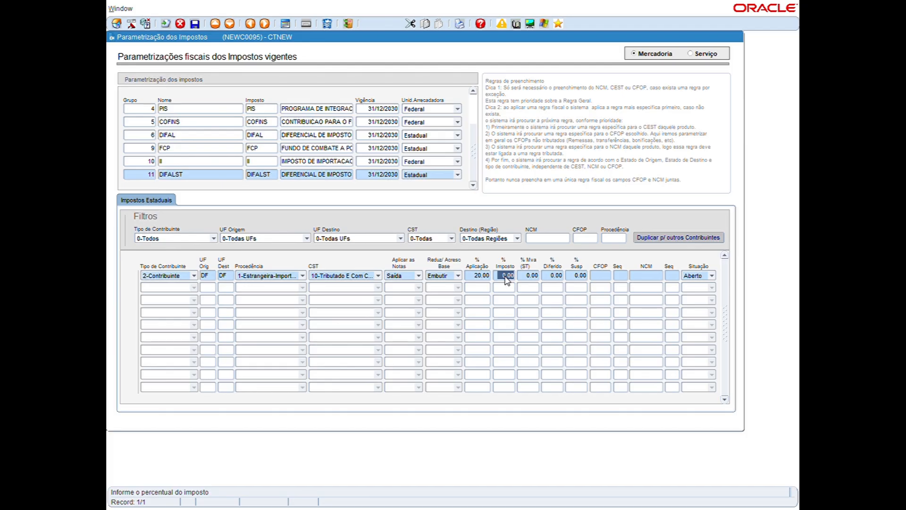
{"action": "type", "text": "20"}
{"action": "key", "text": "Tab"}
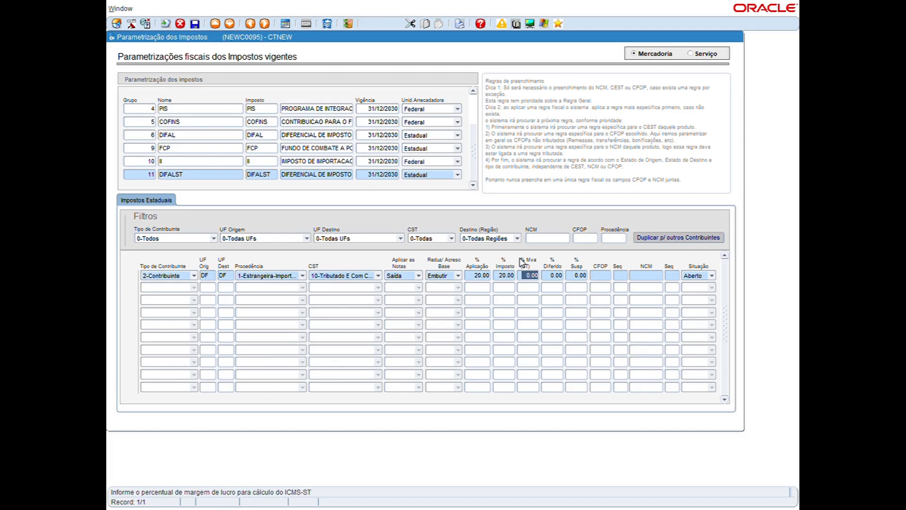
Set the DIFALST rule's NCM to 40169300 and save the record.
{"action": "key", "text": "Tab"}
{"action": "key", "text": "Tab"}
{"action": "key", "text": "Tab"}
{"action": "key", "text": "Tab"}
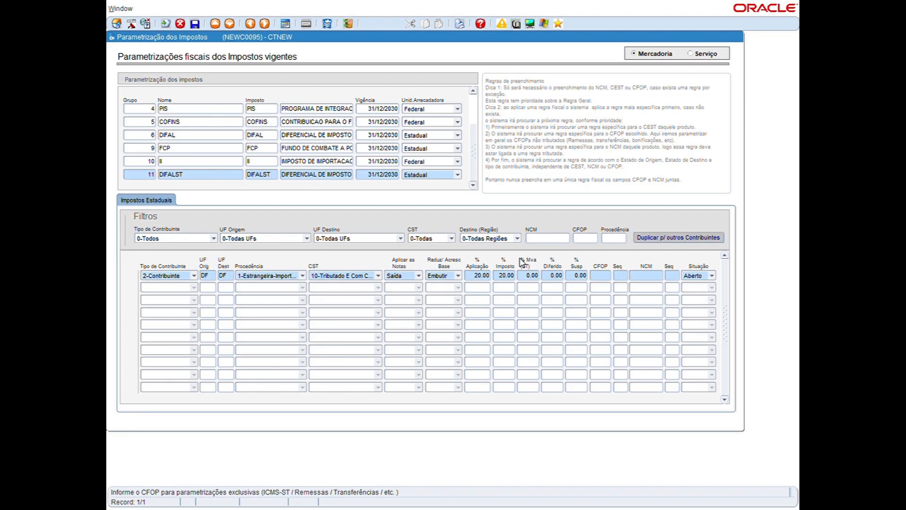
{"action": "type", "text": "40169300"}
{"action": "key", "text": "Tab"}
{"action": "key", "text": "Tab"}
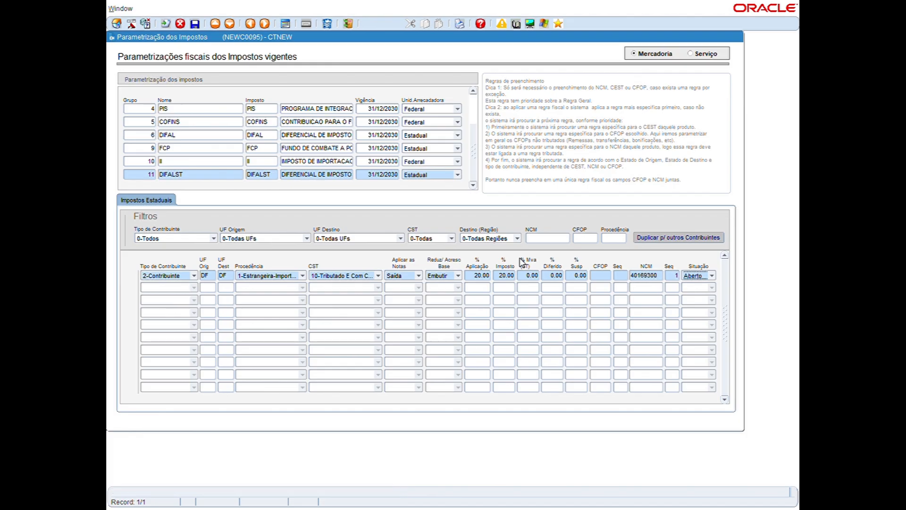
{"action": "left_click", "coordinate": [194, 24]}
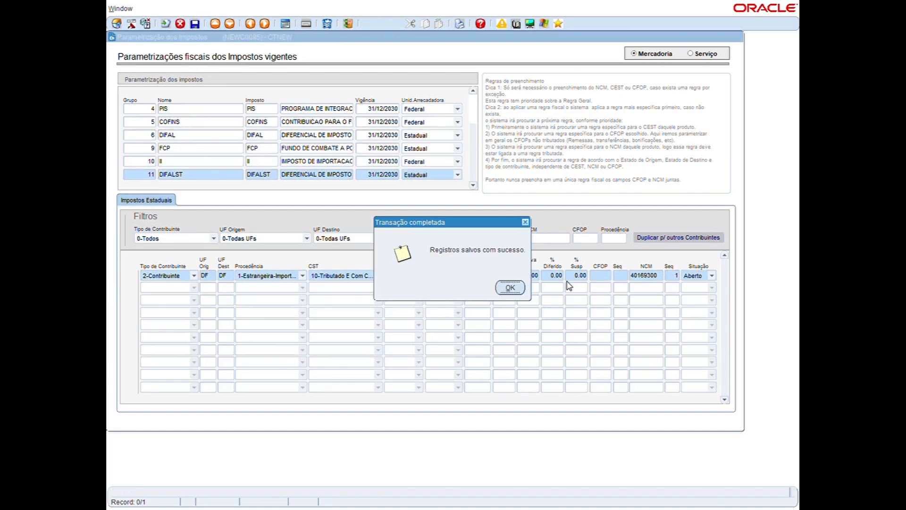
{"action": "left_click", "coordinate": [510, 287]}
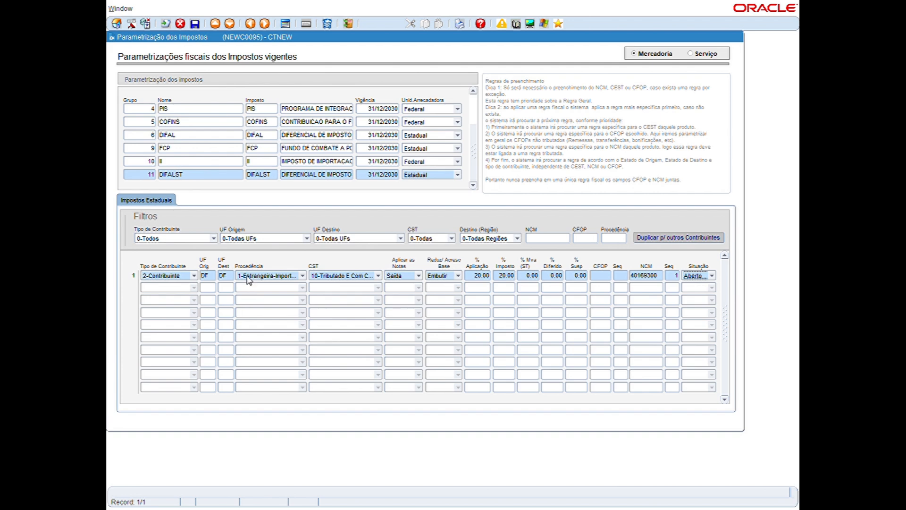
Duplicate the DIFALST rule with Procedência 0-Nacional, save it, and exit the tax parametrization to the collapsed main menu.
{"action": "left_click", "coordinate": [213, 288]}
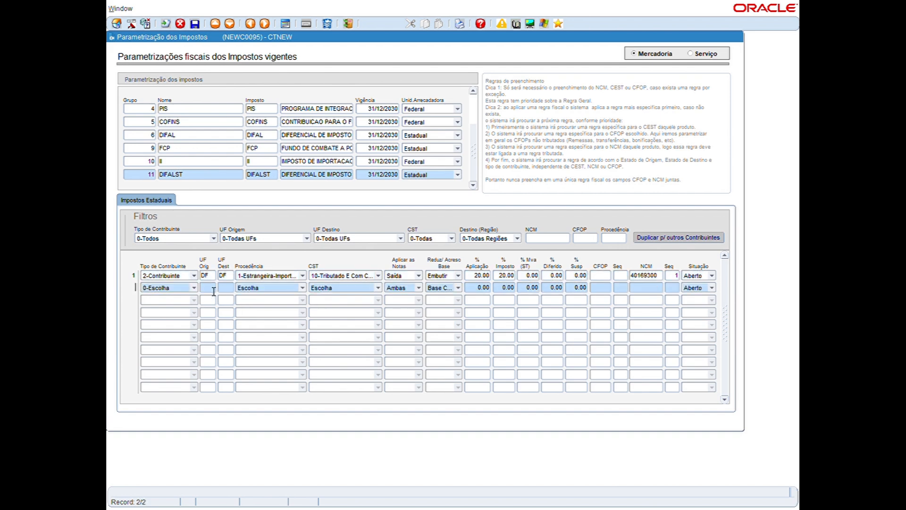
{"action": "key", "text": "F4"}
{"action": "left_click", "coordinate": [265, 289]}
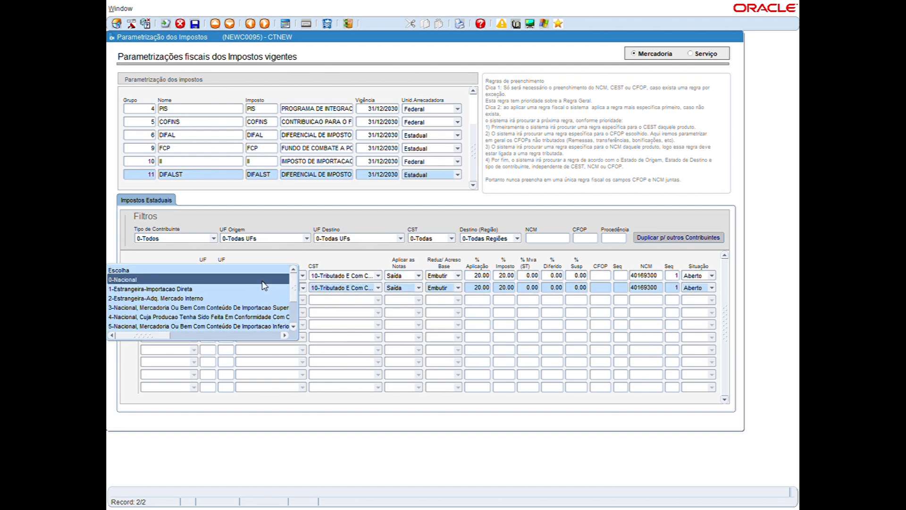
{"action": "left_click", "coordinate": [257, 280]}
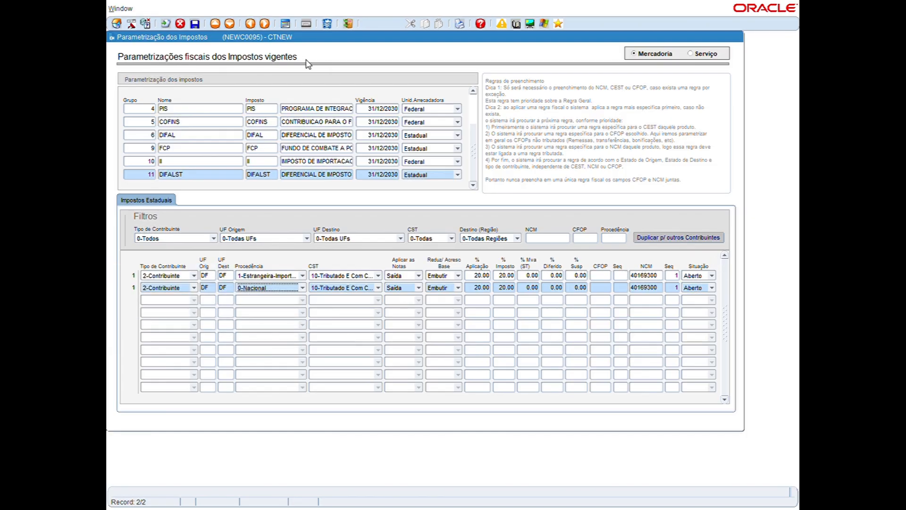
{"action": "left_click", "coordinate": [194, 26]}
{"action": "left_click", "coordinate": [509, 289]}
{"action": "left_click", "coordinate": [348, 24]}
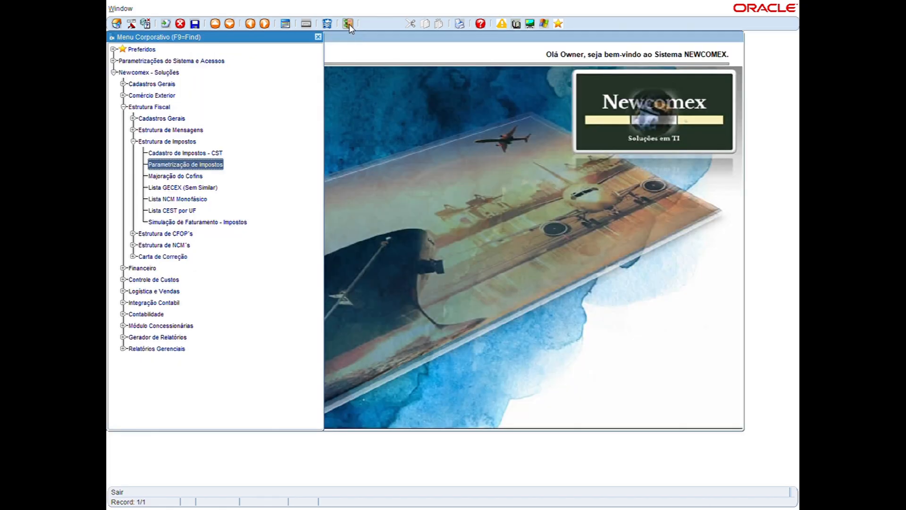
{"action": "left_click", "coordinate": [123, 106]}
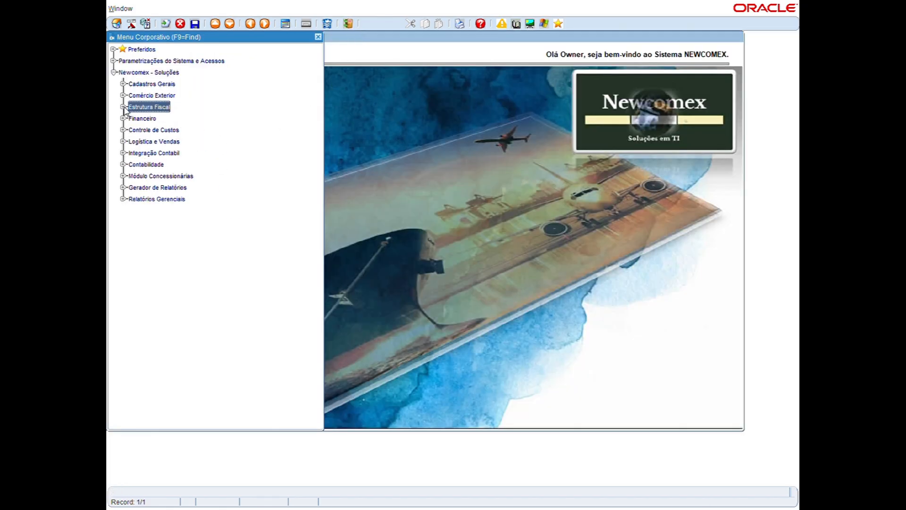
Open the manual sales order entry form under Logística e Vendas, Distribuição / Pedidos de Venda.
{"action": "left_click", "coordinate": [123, 142]}
{"action": "left_click", "coordinate": [133, 210]}
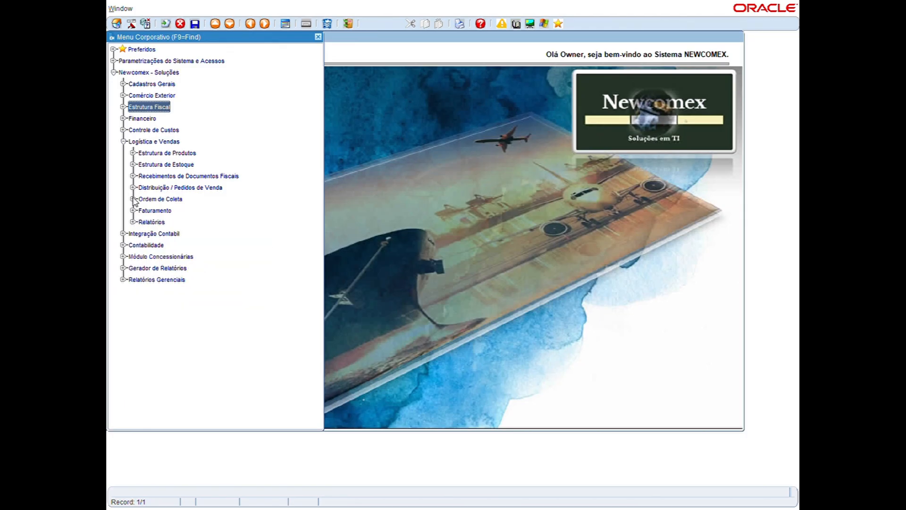
{"action": "left_click", "coordinate": [133, 187]}
{"action": "left_click", "coordinate": [143, 221]}
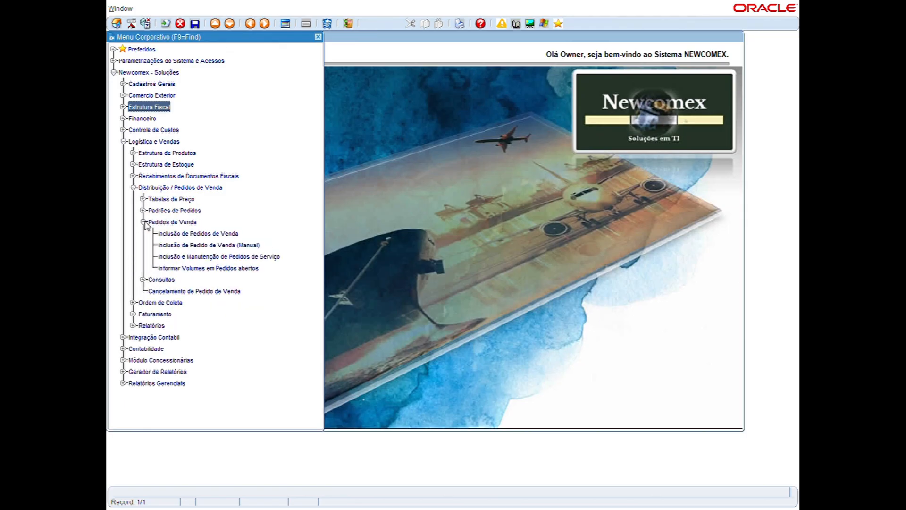
{"action": "left_click", "coordinate": [178, 245]}
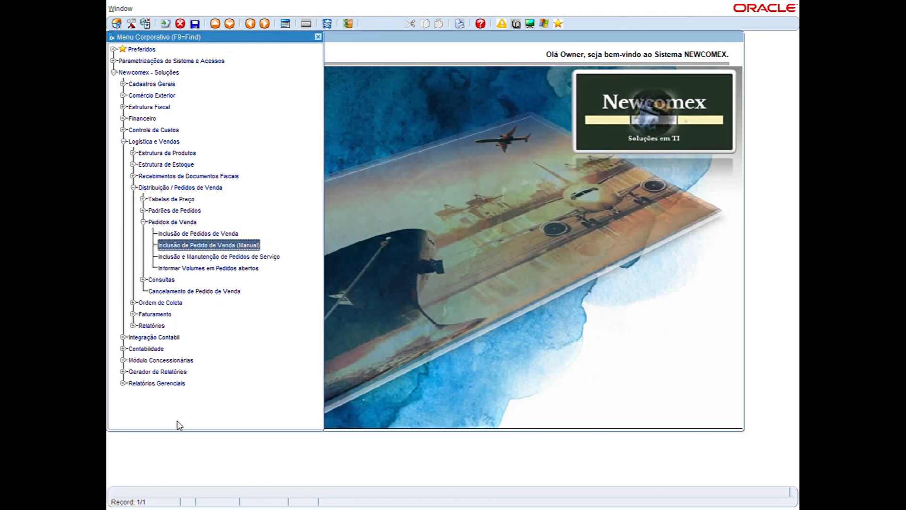
{"action": "double_click", "coordinate": [179, 246]}
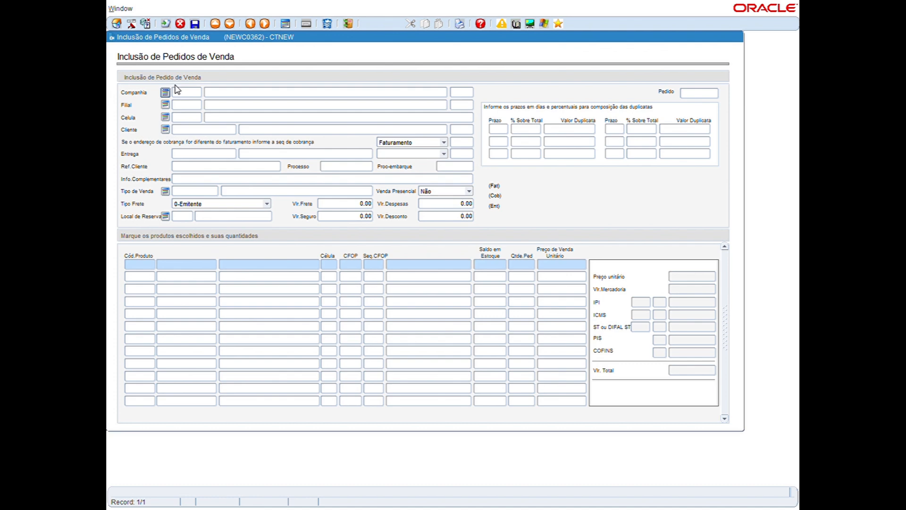
Fill in the sales order header with Companhia 1, Filial 1 and Célula 2.
{"action": "left_click", "coordinate": [188, 96]}
{"action": "type", "text": "1"}
{"action": "left_click", "coordinate": [195, 105]}
{"action": "type", "text": "1"}
{"action": "left_click", "coordinate": [200, 122]}
{"action": "type", "text": "2"}
Select 4 BOSS BRASIL COMERCIO E LOCACAO DE VEICULOS LTDA as the client, keep the Faturamento addresses, and enter TESTE as Ref.Cliente.
{"action": "left_click", "coordinate": [199, 132]}
{"action": "left_click", "coordinate": [167, 132]}
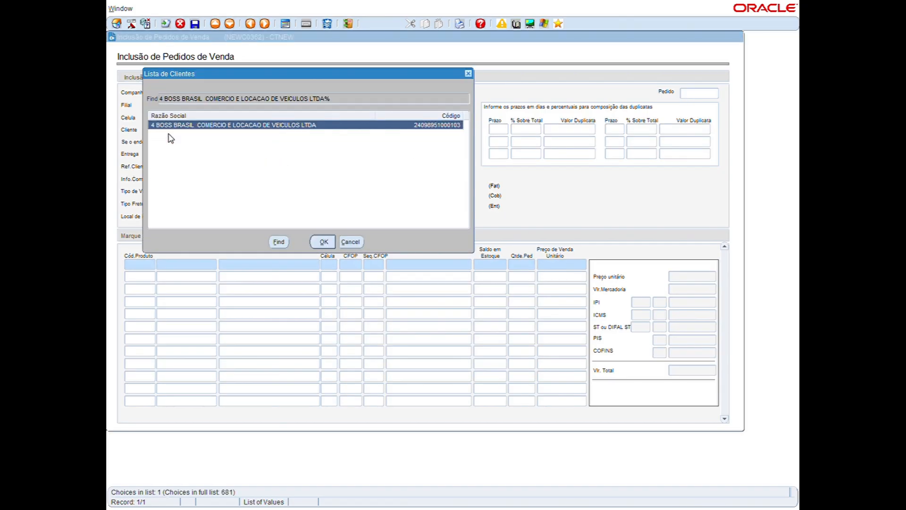
{"action": "left_click", "coordinate": [323, 241]}
{"action": "key", "text": "Tab"}
{"action": "key", "text": "Tab"}
{"action": "key", "text": "Tab"}
{"action": "key", "text": "Tab"}
{"action": "key", "text": "Tab"}
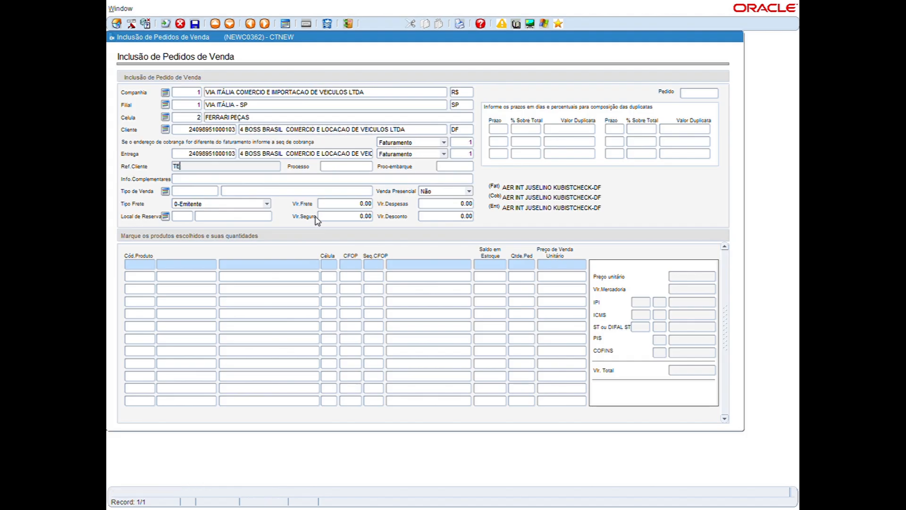
{"action": "key", "text": "Tab"}
{"action": "key", "text": "Tab"}
{"action": "key", "text": "Tab"}
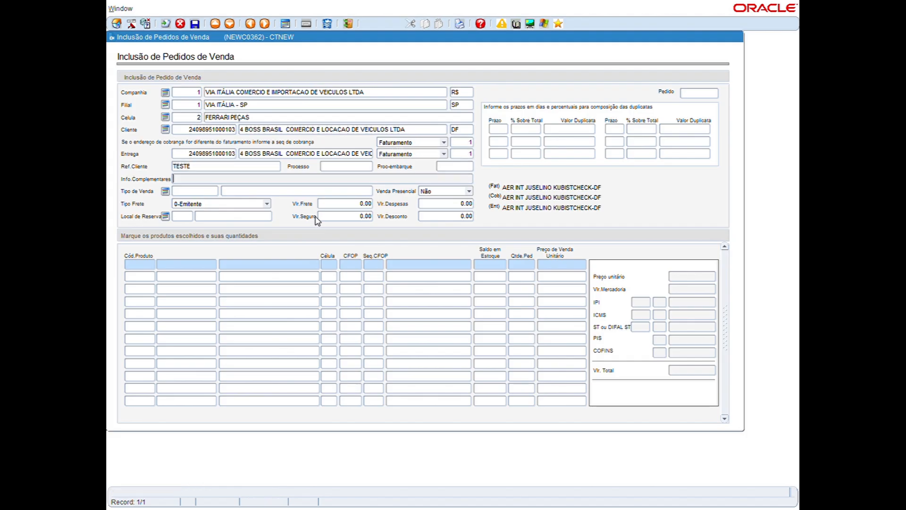
Set the order's Tipo de Venda to VB, Venda balcão para consumo (Entrega).
{"action": "key", "text": "Tab"}
{"action": "key", "text": "ctrl+l"}
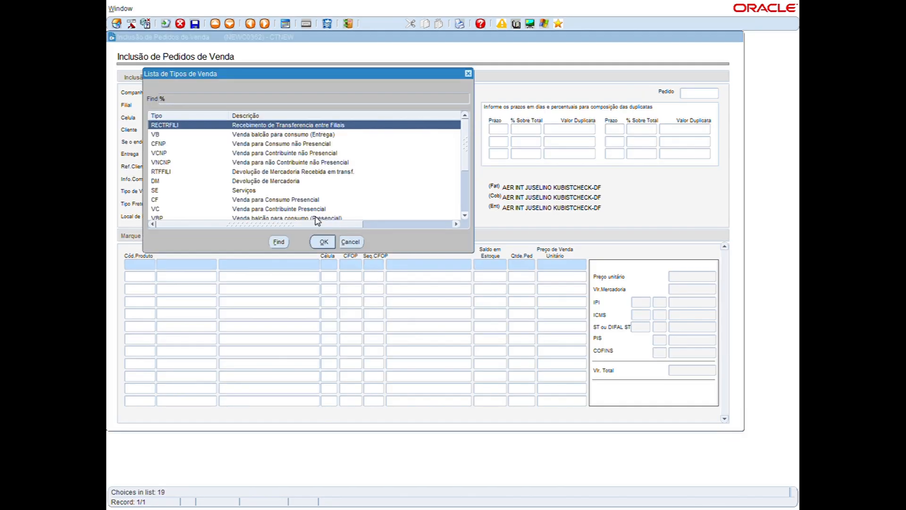
{"action": "type", "text": "v"}
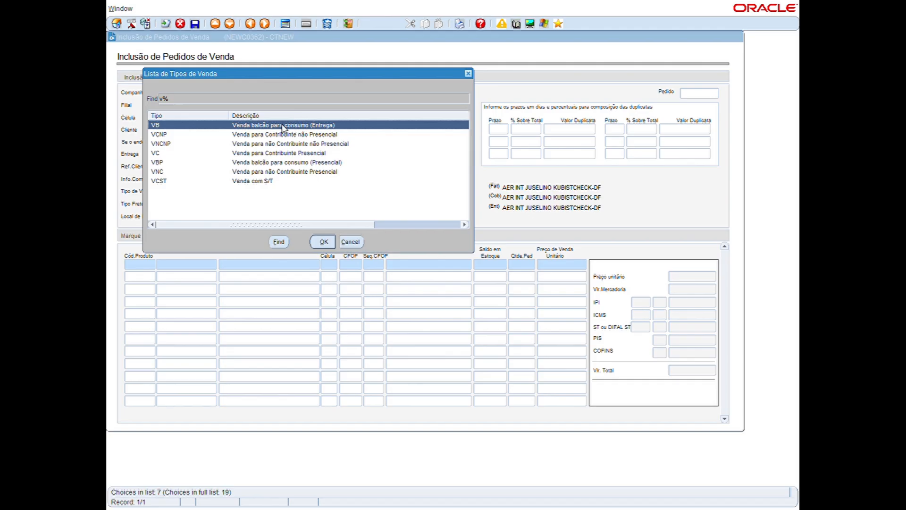
{"action": "left_click", "coordinate": [329, 243]}
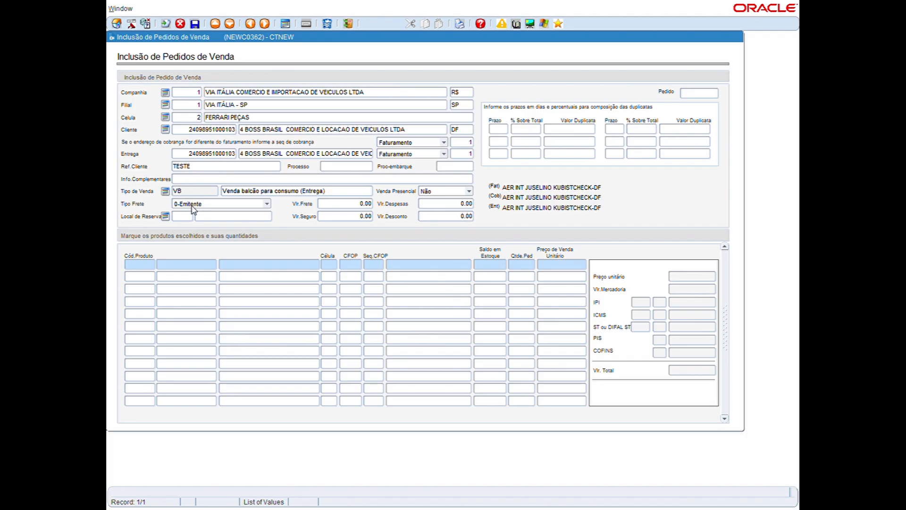
{"action": "key", "text": "Tab"}
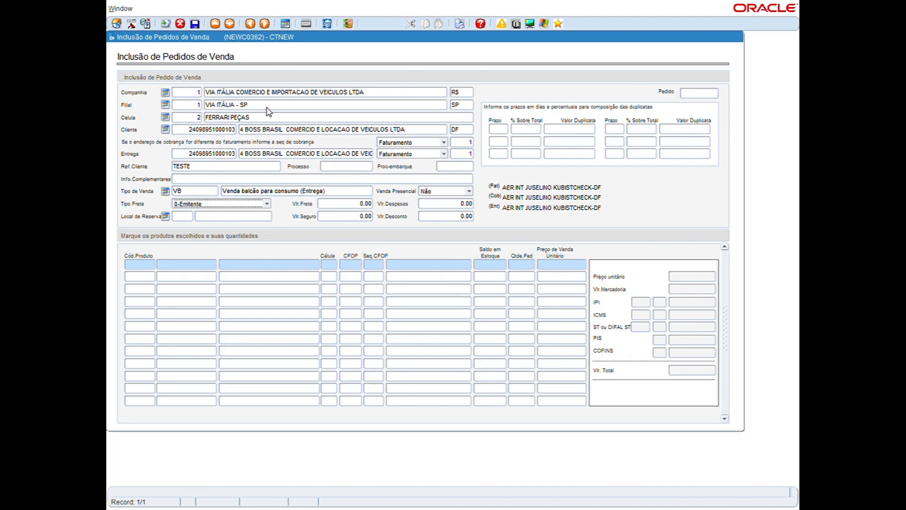
Set Local de Reserva to DPSP and the payment term to 0 days with 100% of the total.
{"action": "left_click", "coordinate": [165, 216]}
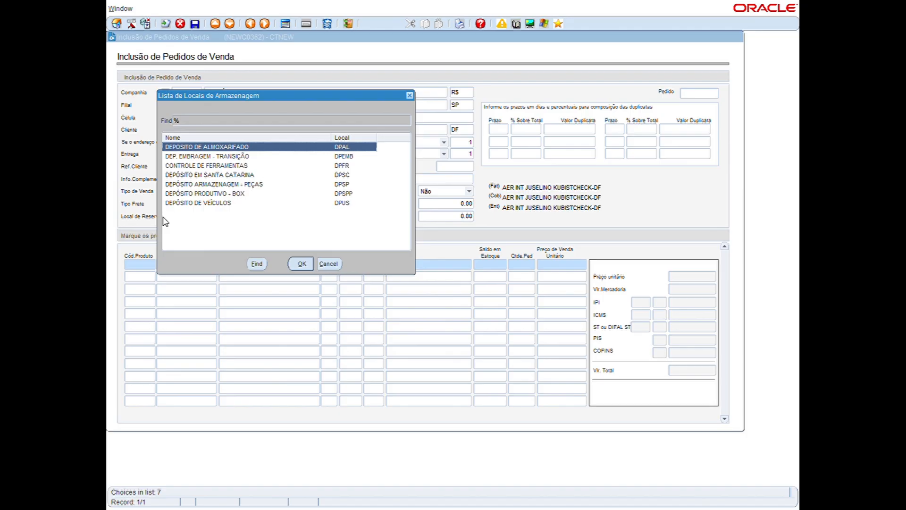
{"action": "double_click", "coordinate": [334, 187]}
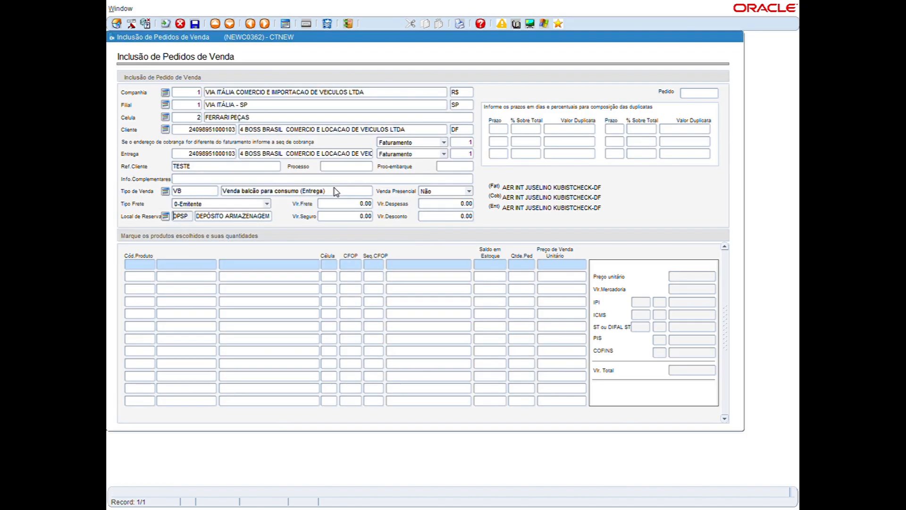
{"action": "type", "text": "0"}
{"action": "key", "text": "Tab"}
{"action": "key", "text": "Tab"}
Add product 1475 with Célula 2, CFOP 6403, Seq.CFOP 3, quantity 1 and unit price 1,500, and calculate its taxes.
{"action": "left_click", "coordinate": [144, 268]}
{"action": "key", "text": "Tab"}
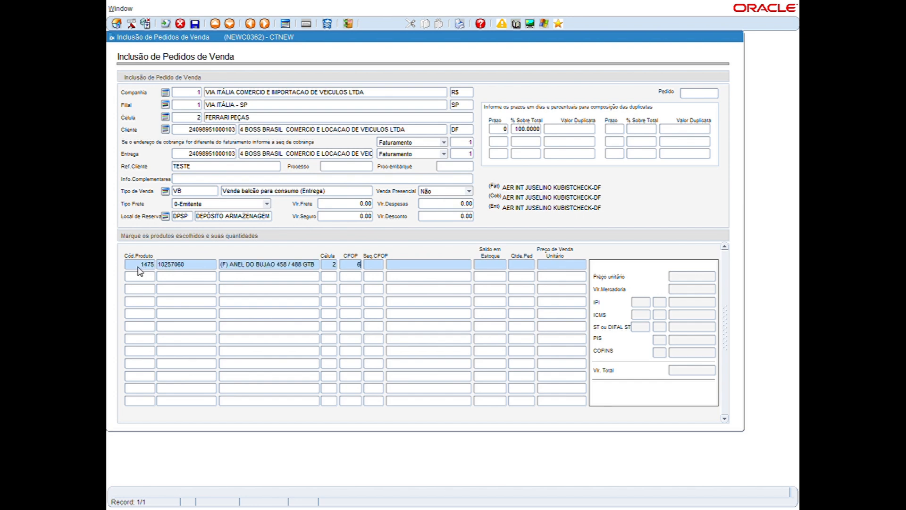
{"action": "key", "text": "Tab"}
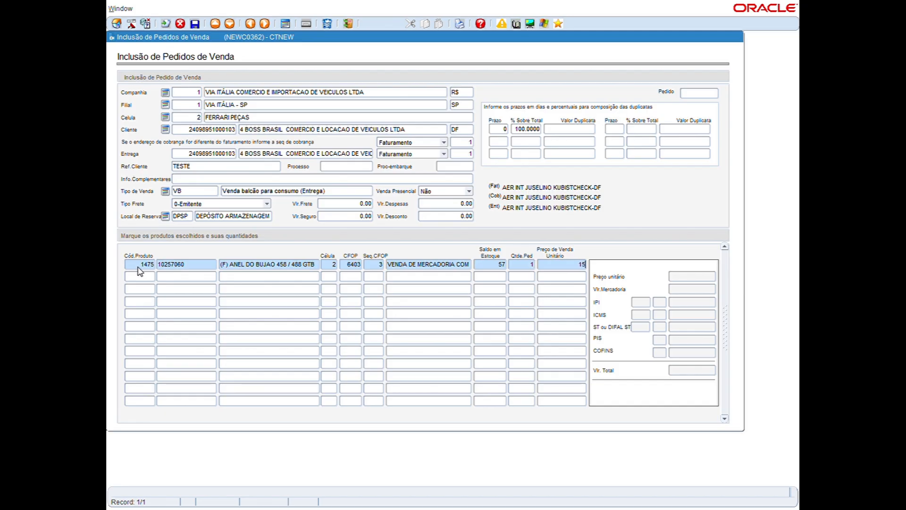
{"action": "key", "text": "Tab"}
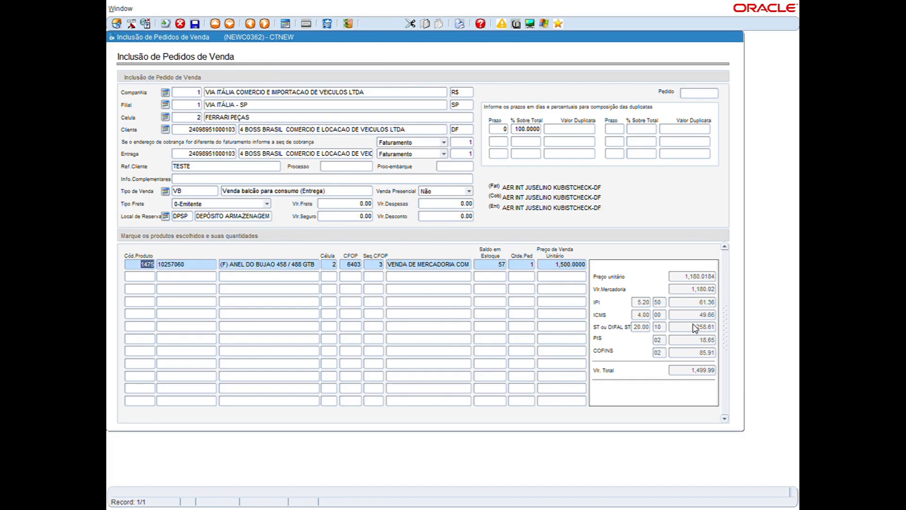
{"action": "mouse_move", "coordinate": [677, 333]}
{"action": "left_click", "coordinate": [566, 266]}
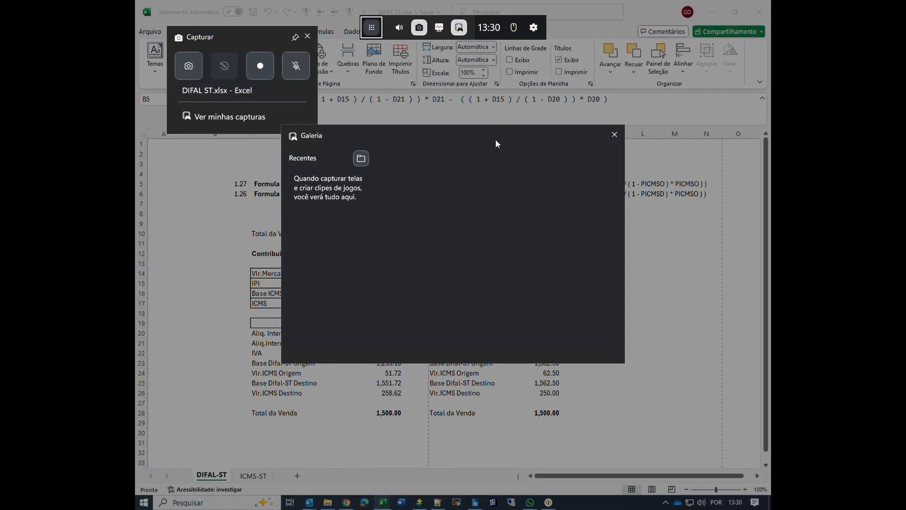
Switch to the DIFAL ST.xlsx workbook in Excel and examine the DIFALST formulas, the sale total and the Contribuinte merchandise value.
{"action": "left_click", "coordinate": [678, 159]}
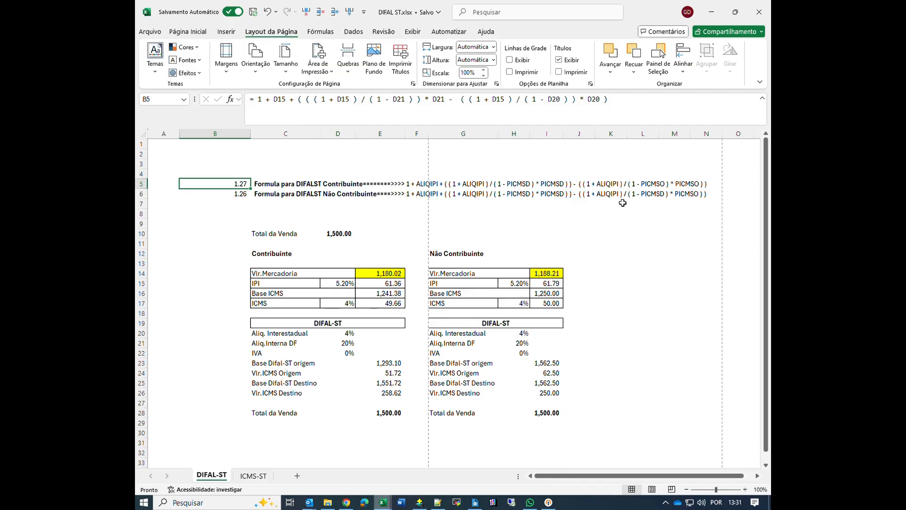
{"action": "left_click_drag", "start_coordinate": [415, 187], "coordinate": [703, 196]}
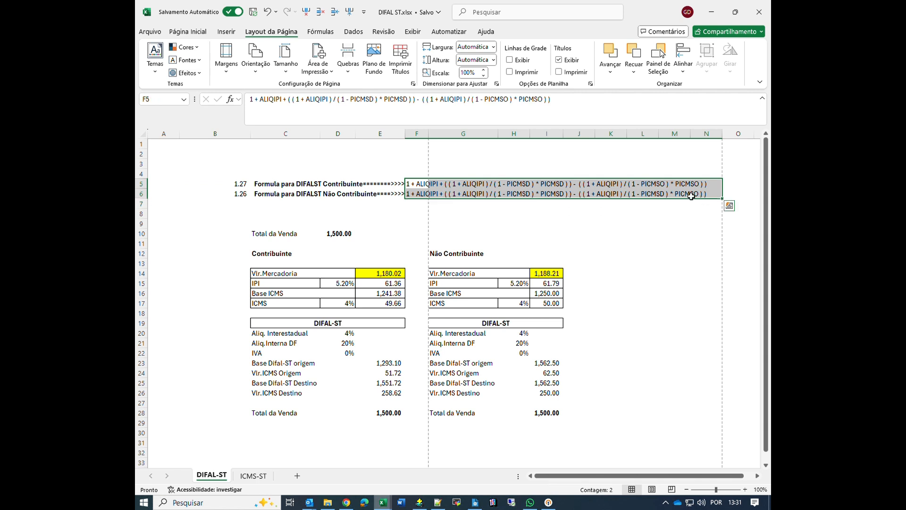
{"action": "left_click", "coordinate": [265, 238]}
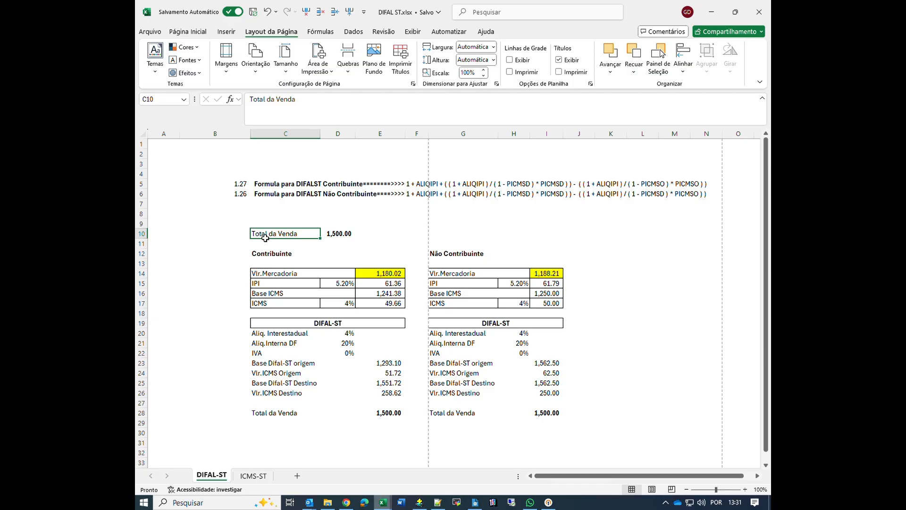
{"action": "left_click", "coordinate": [335, 236]}
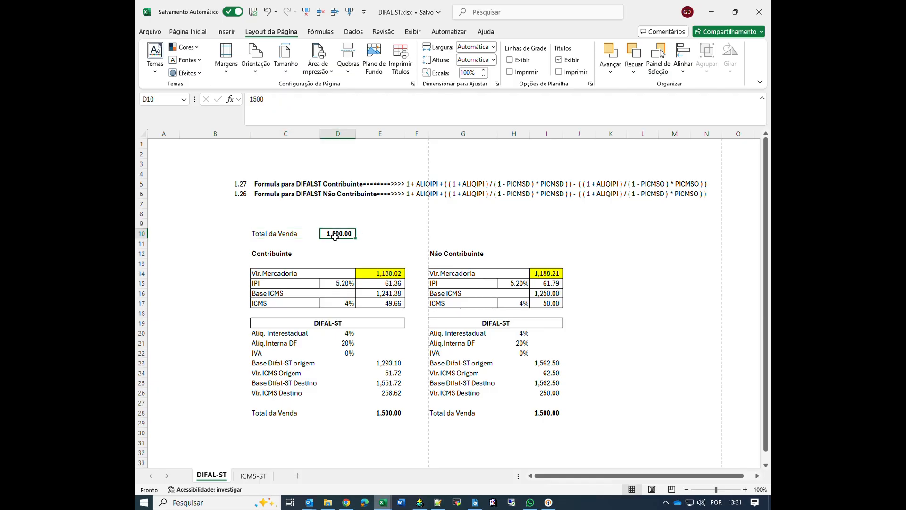
{"action": "left_click_drag", "start_coordinate": [243, 186], "coordinate": [243, 194]}
{"action": "left_click", "coordinate": [383, 275]}
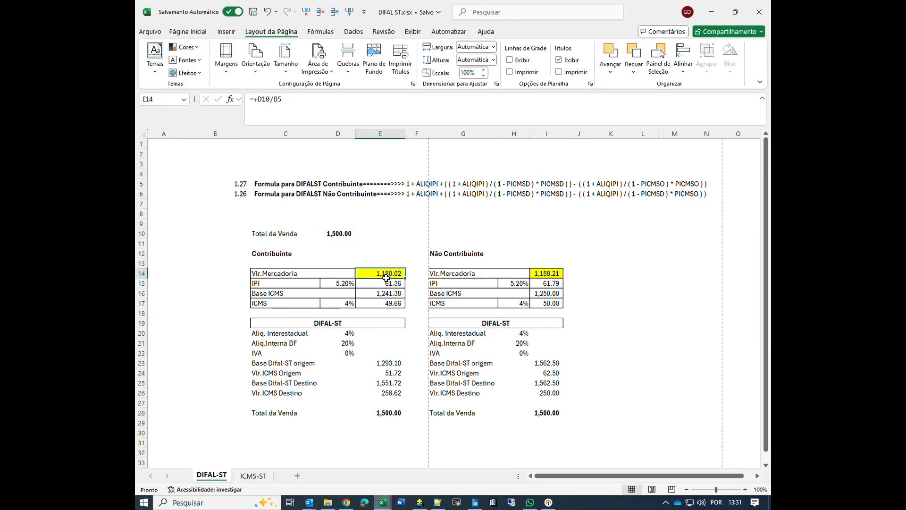
{"action": "left_click", "coordinate": [338, 236]}
{"action": "left_click", "coordinate": [375, 278]}
{"action": "left_click", "coordinate": [283, 258]}
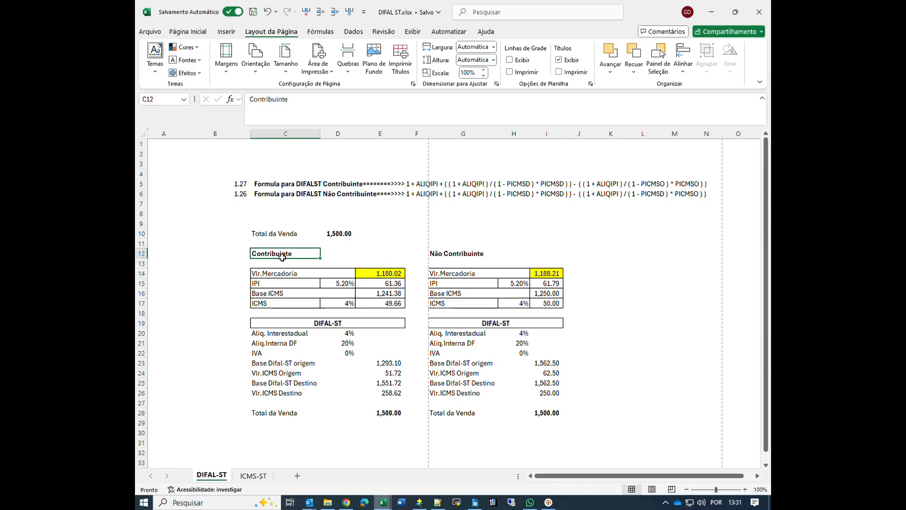
Examine how the IPI, Base ICMS and ICMS values are calculated in the Contribuinte block.
{"action": "left_click", "coordinate": [351, 283]}
{"action": "left_click", "coordinate": [385, 283]}
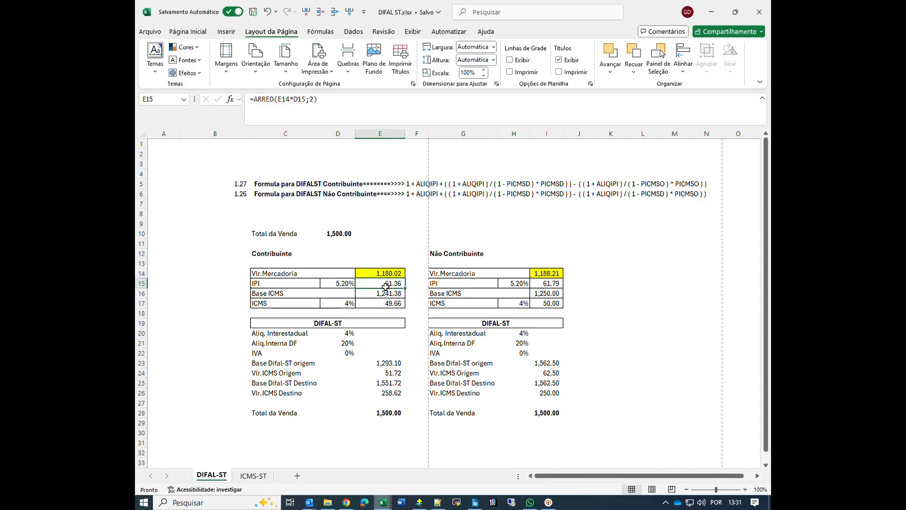
{"action": "left_click", "coordinate": [395, 107]}
{"action": "key", "text": "Escape"}
{"action": "left_click", "coordinate": [380, 297]}
{"action": "left_click", "coordinate": [368, 108]}
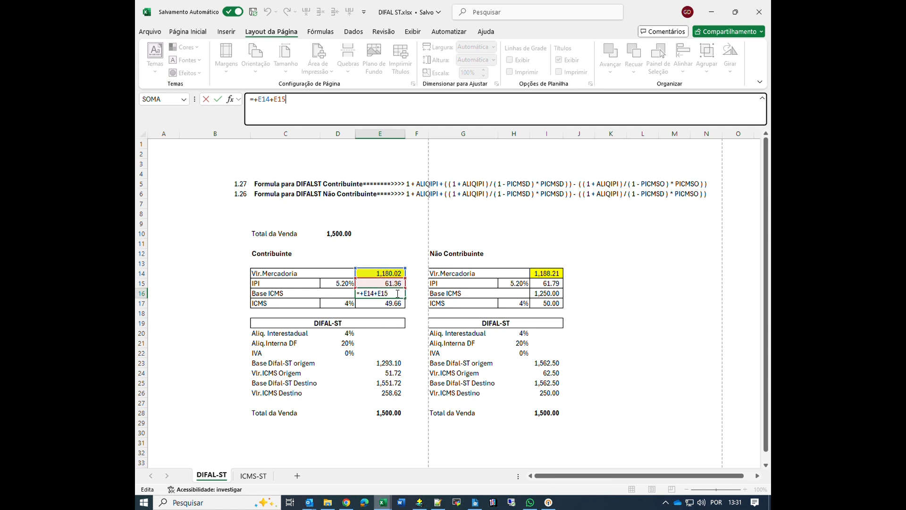
{"action": "key", "text": "Escape"}
{"action": "left_click", "coordinate": [352, 307]}
{"action": "left_click", "coordinate": [389, 307]}
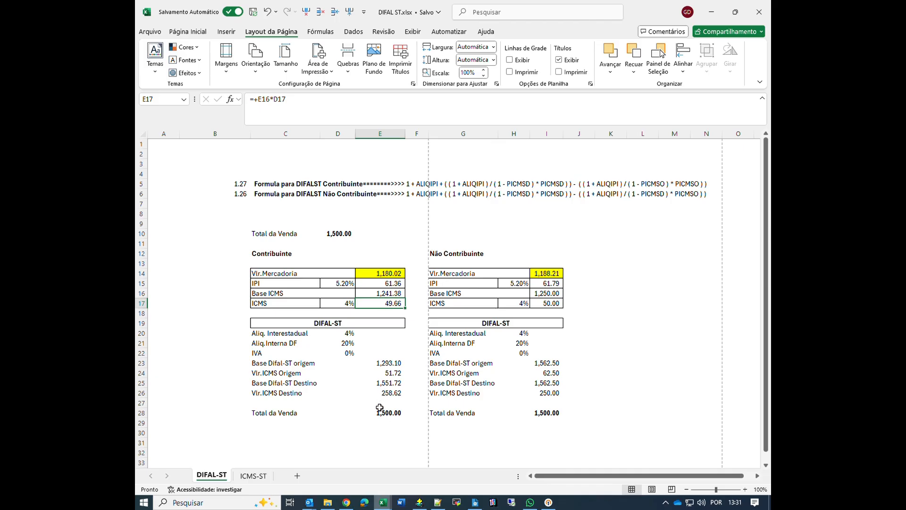
{"action": "left_click", "coordinate": [268, 306]}
{"action": "left_click", "coordinate": [283, 106]}
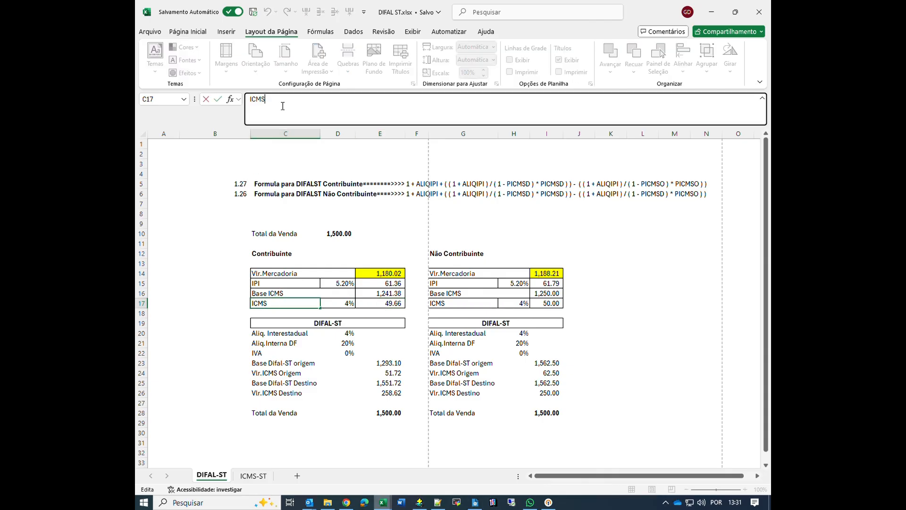
{"action": "key", "text": "super+space"}
{"action": "key", "text": "super+space"}
{"action": "key", "text": "super+space"}
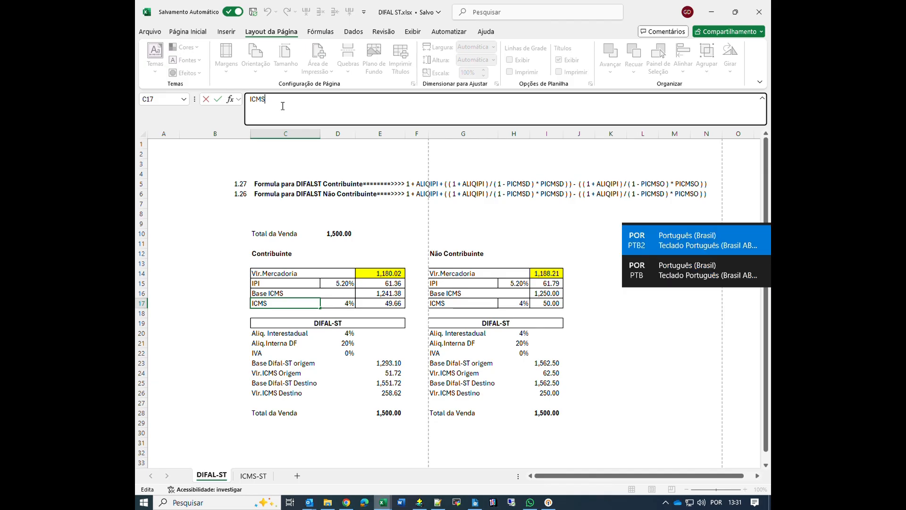
{"action": "key", "text": "super+space"}
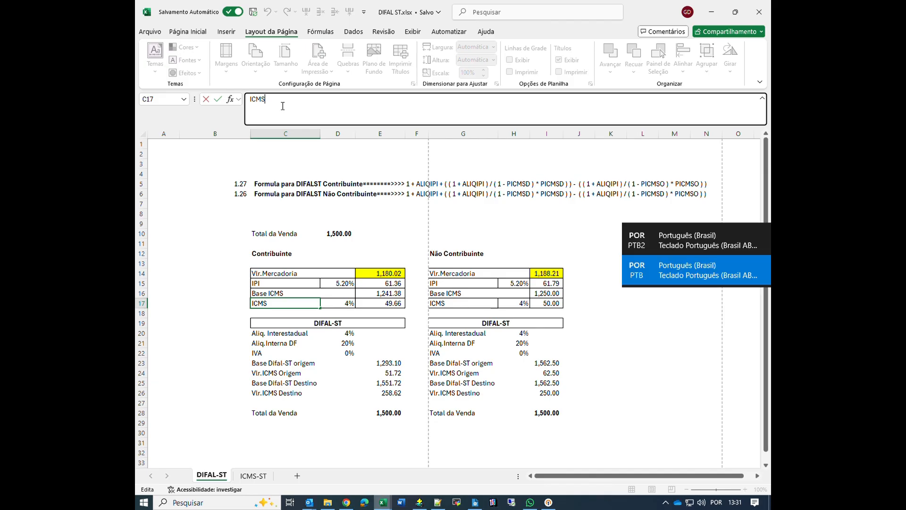
{"action": "key", "text": "super+space"}
{"action": "key", "text": "Escape"}
Review the Contribuinte ICMS value and the DIFAL-ST interstate, internal DF and IVA rates, comparing them with the ICMS-ST sheet.
{"action": "left_click", "coordinate": [392, 307]}
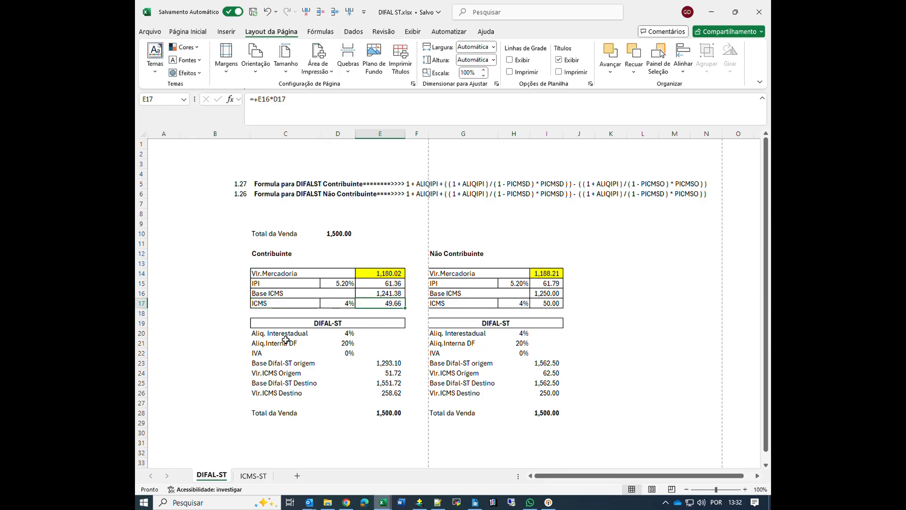
{"action": "left_click_drag", "start_coordinate": [284, 337], "coordinate": [345, 353]}
{"action": "left_click", "coordinate": [349, 335]}
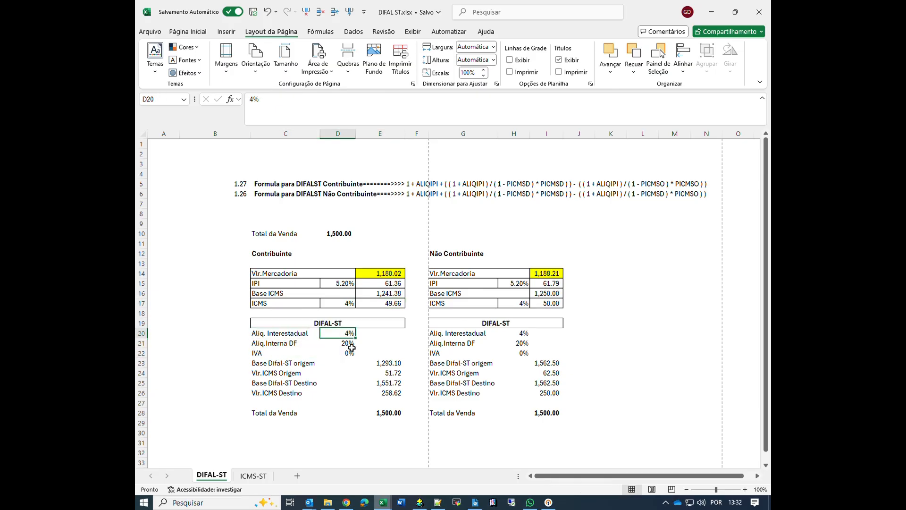
{"action": "key", "text": "Down"}
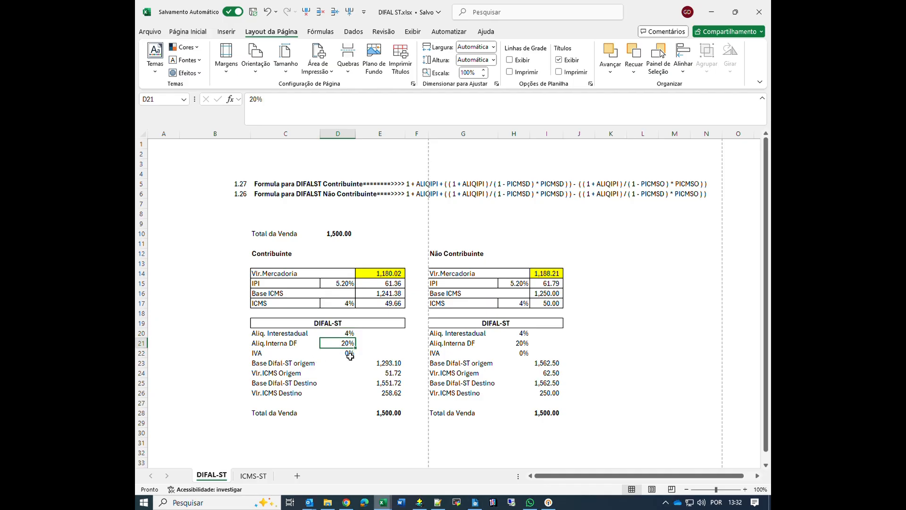
{"action": "left_click", "coordinate": [350, 355]}
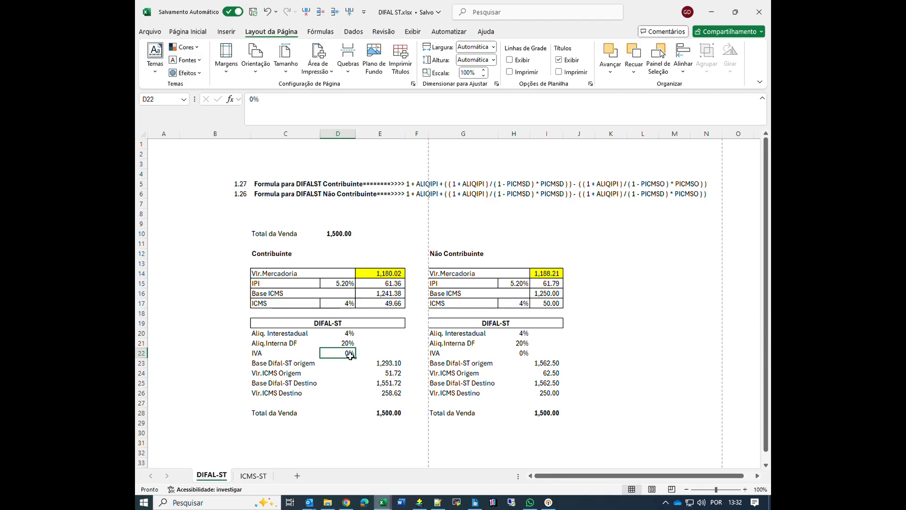
{"action": "left_click", "coordinate": [251, 476]}
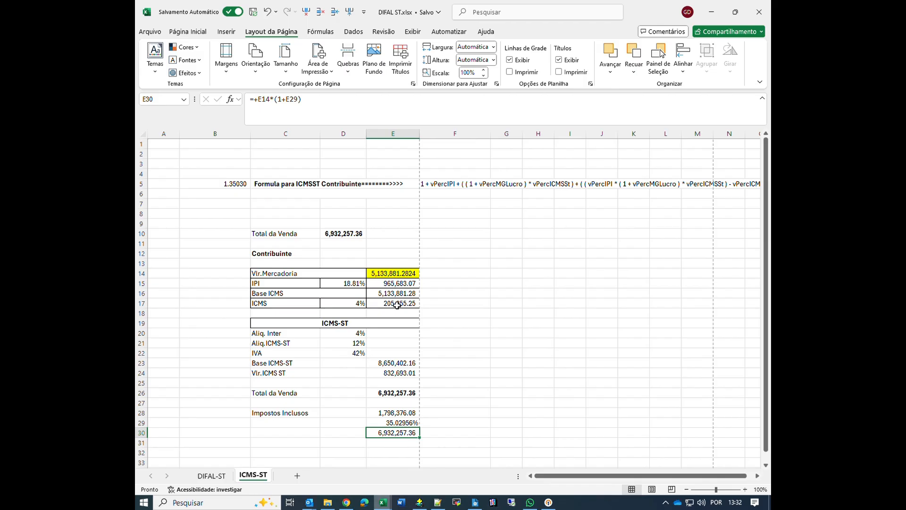
{"action": "left_click", "coordinate": [216, 476]}
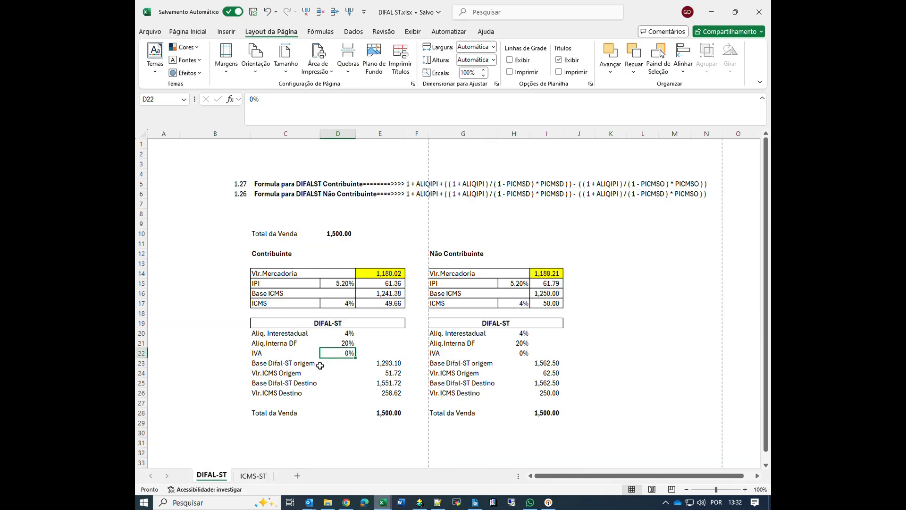
Examine how the Contribuinte block calculates Base Difal-ST origem and Vlr.ICMS Origem, checking the interstate rate and the ICMS value they relate to.
{"action": "left_click", "coordinate": [384, 368]}
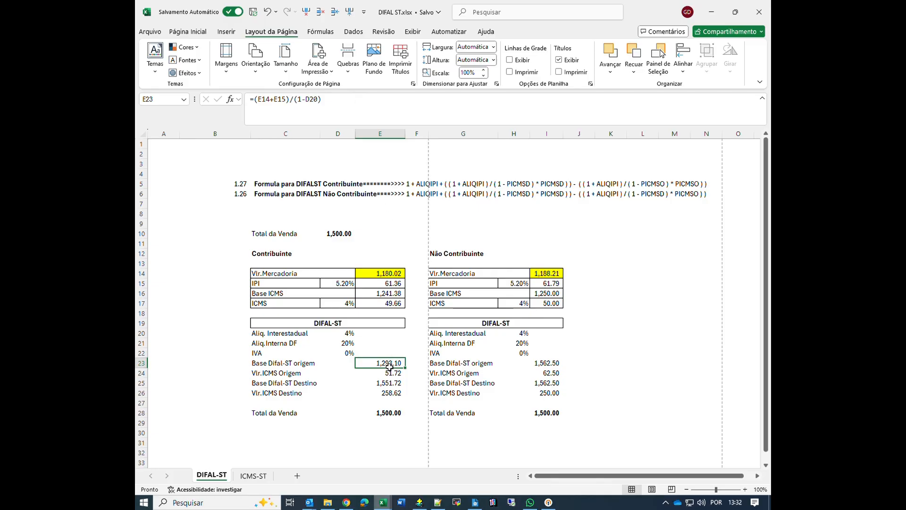
{"action": "left_click", "coordinate": [344, 105]}
{"action": "key", "text": "Escape"}
{"action": "left_click", "coordinate": [350, 335]}
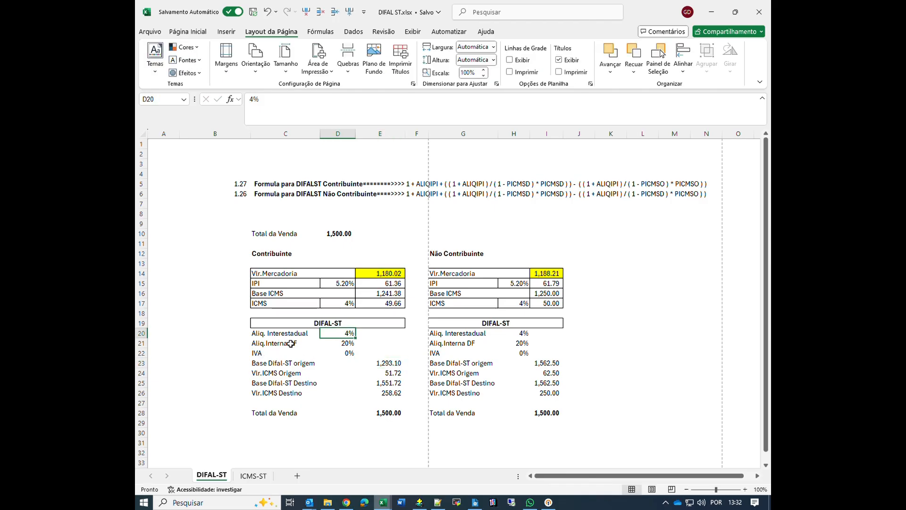
{"action": "left_click", "coordinate": [382, 367]}
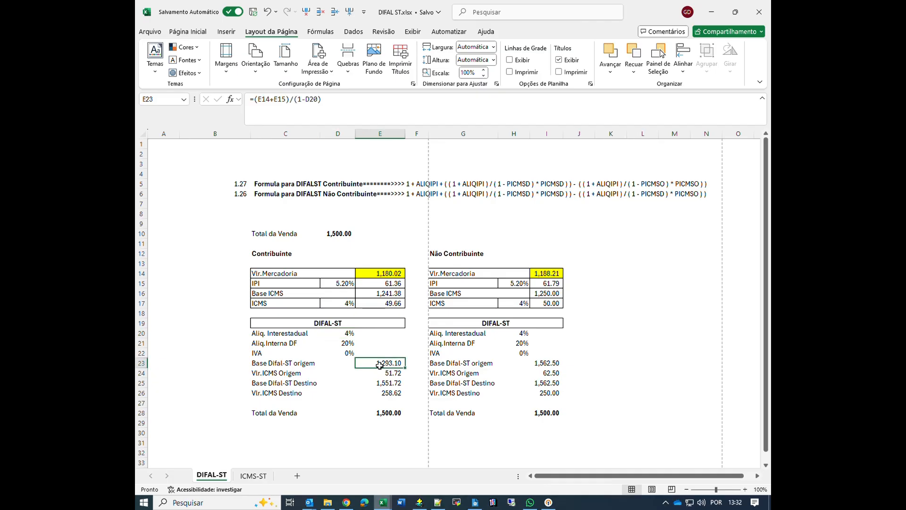
{"action": "left_click", "coordinate": [388, 307]}
{"action": "left_click", "coordinate": [393, 376]}
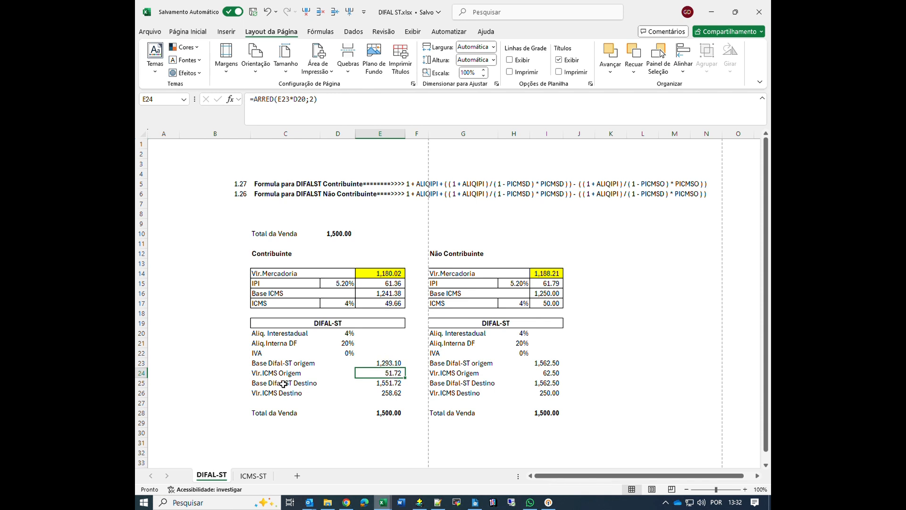
Examine the Contribuinte Base Difal-ST Destino formula and the internal DF rate it uses, leaving the formula unedited.
{"action": "left_click", "coordinate": [392, 386]}
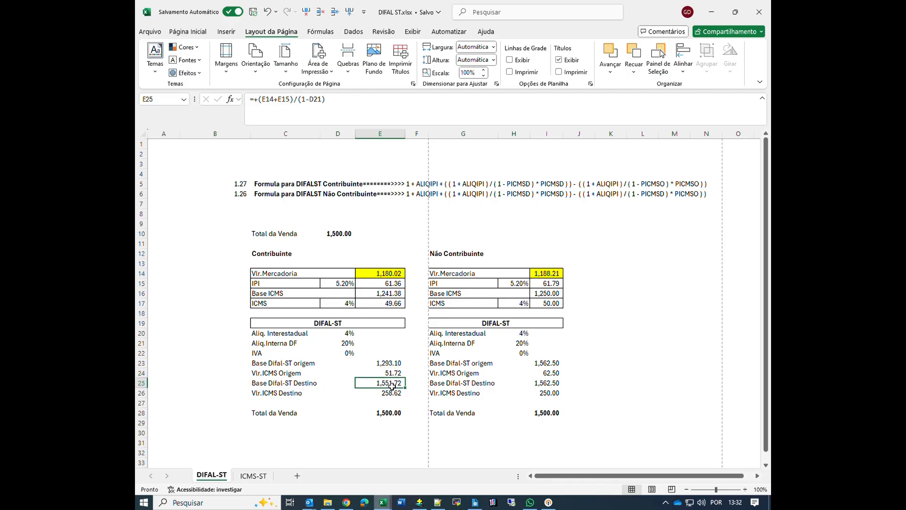
{"action": "left_click", "coordinate": [349, 346]}
{"action": "left_click", "coordinate": [387, 383]}
{"action": "left_click", "coordinate": [385, 107]}
{"action": "left_click_drag", "start_coordinate": [385, 107], "coordinate": [234, 106]}
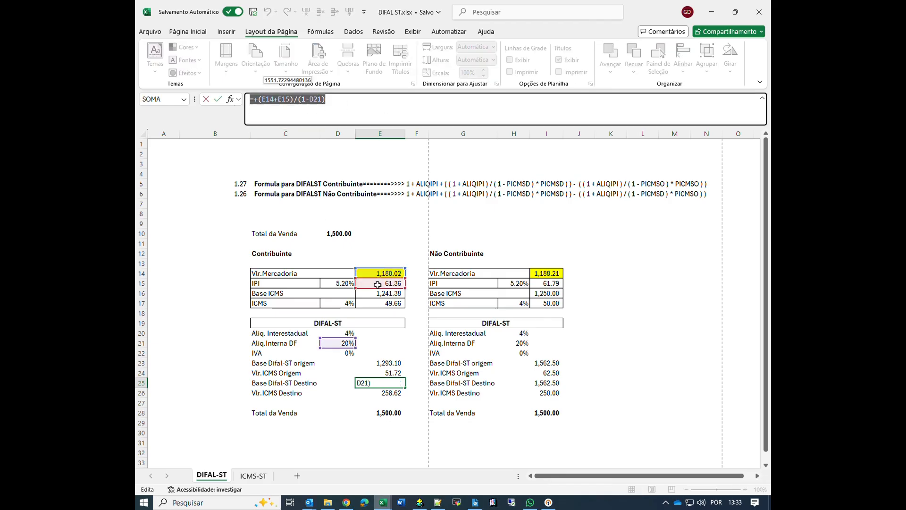
{"action": "key", "text": "Escape"}
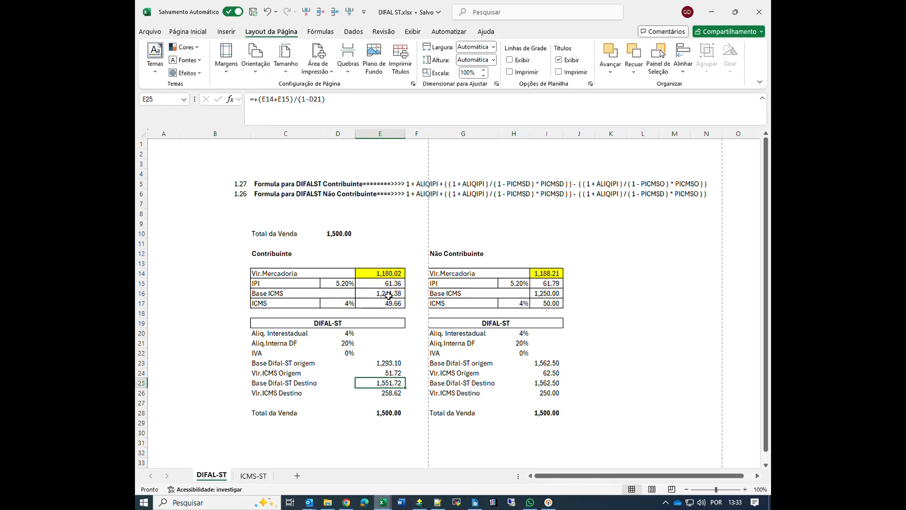
Inspect the Contribuinte Vlr.ICMS Destino formula and review the Base Difal-ST Destino and Vlr.ICMS Origem cells it references.
{"action": "left_click", "coordinate": [392, 396]}
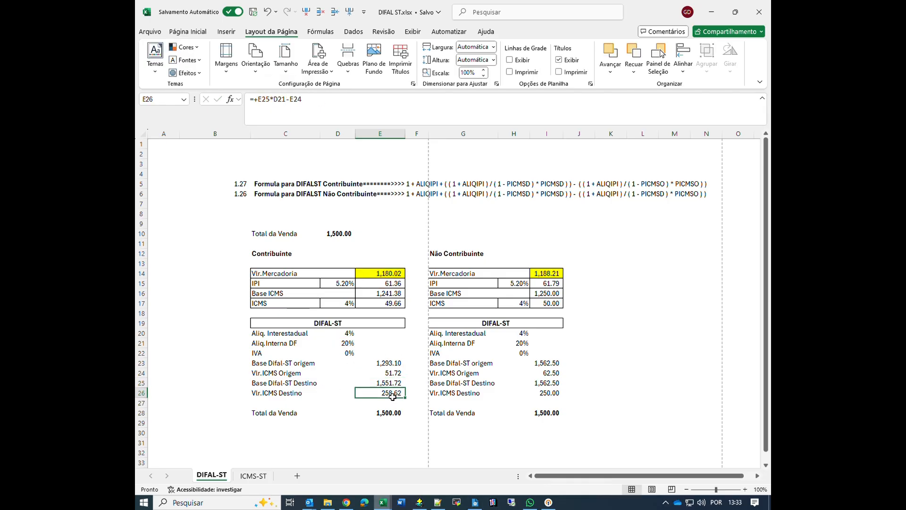
{"action": "left_click", "coordinate": [357, 110]}
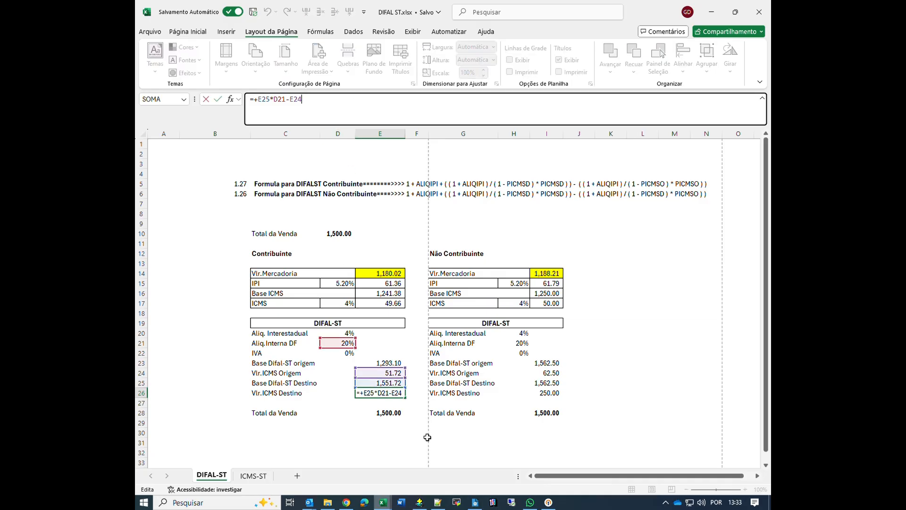
{"action": "key", "text": "Escape"}
{"action": "left_click", "coordinate": [394, 385]}
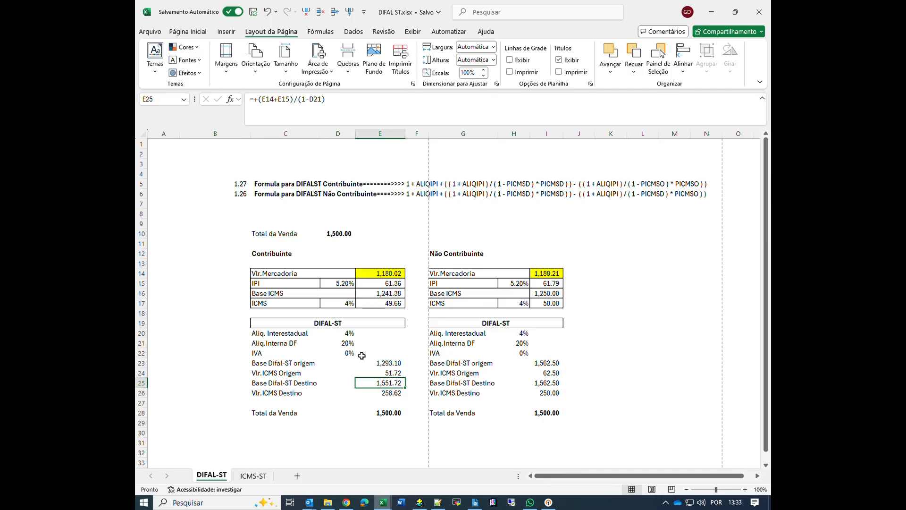
{"action": "left_click", "coordinate": [393, 374]}
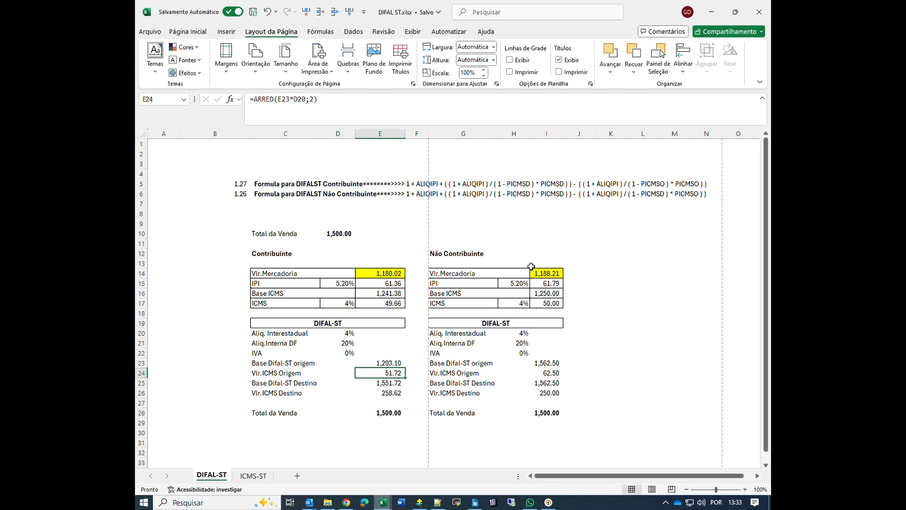
Compare the Base Difal-ST origem and Destino formulas in the Não Contribuinte block and check its internal DF rate.
{"action": "left_click", "coordinate": [552, 363]}
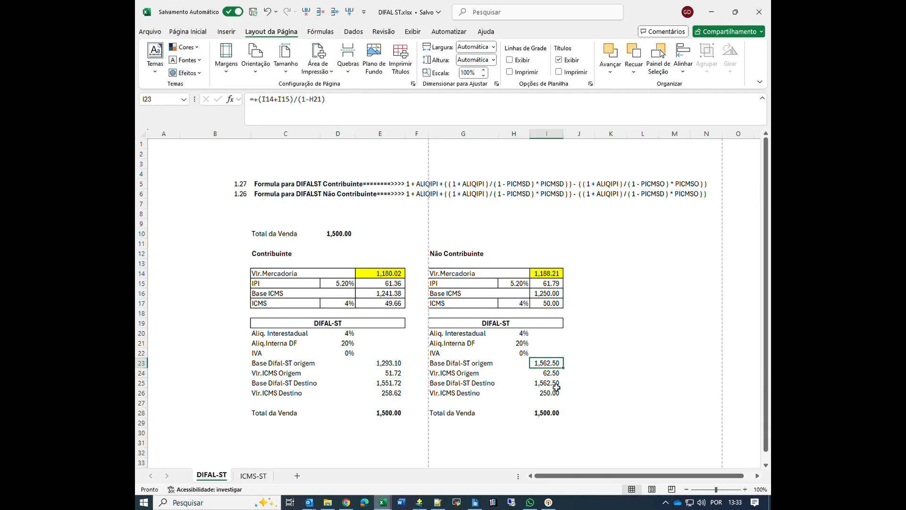
{"action": "left_click", "coordinate": [554, 385], "text": "ctrl"}
{"action": "left_click", "coordinate": [553, 367]}
{"action": "left_click", "coordinate": [524, 346]}
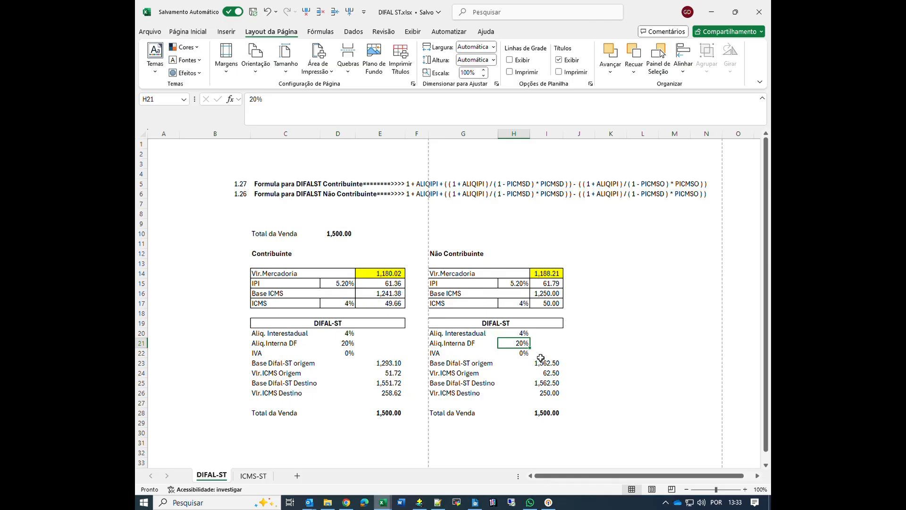